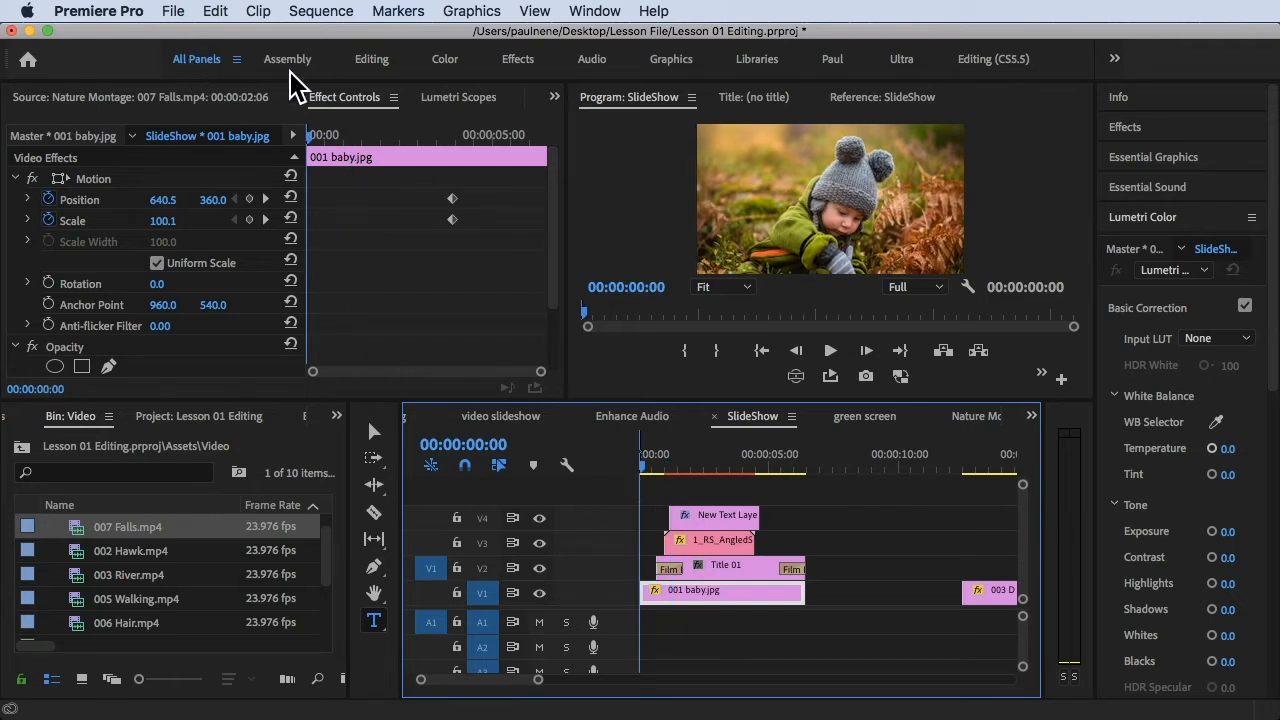
Switch the layout to the All Panels workspace
left_click(595, 10)
mouse_move(650, 35)
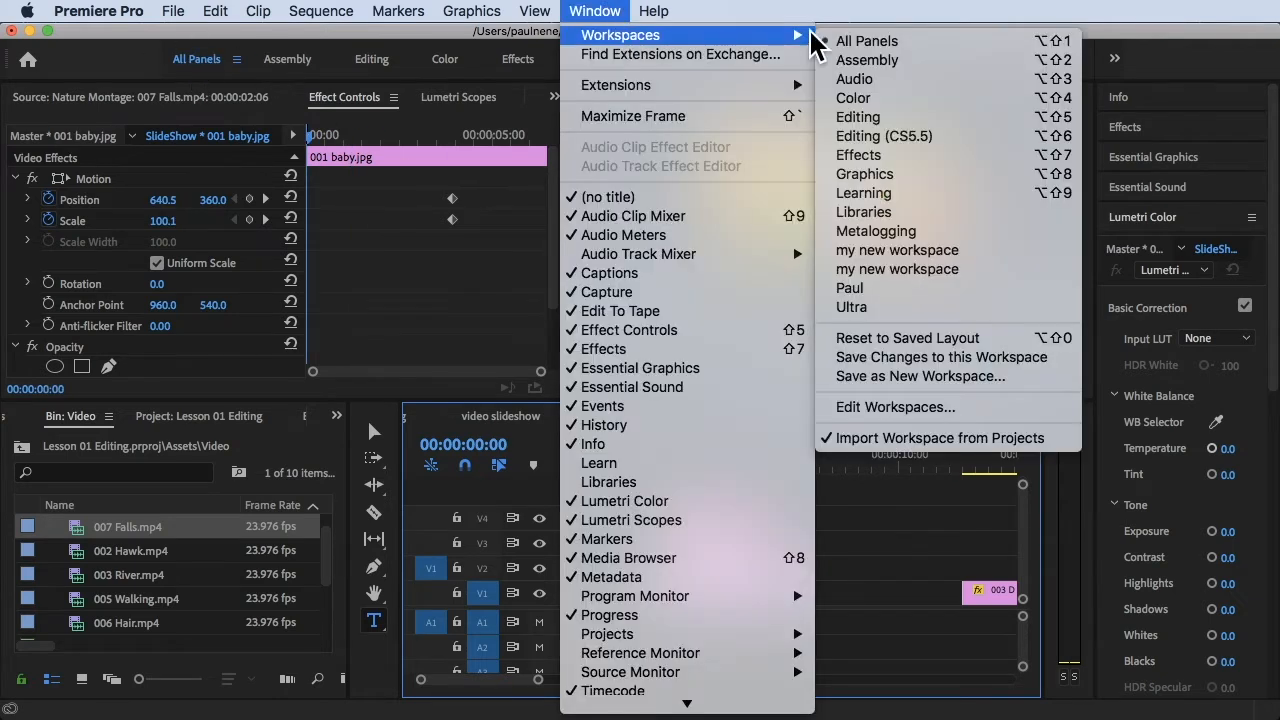
left_click(866, 41)
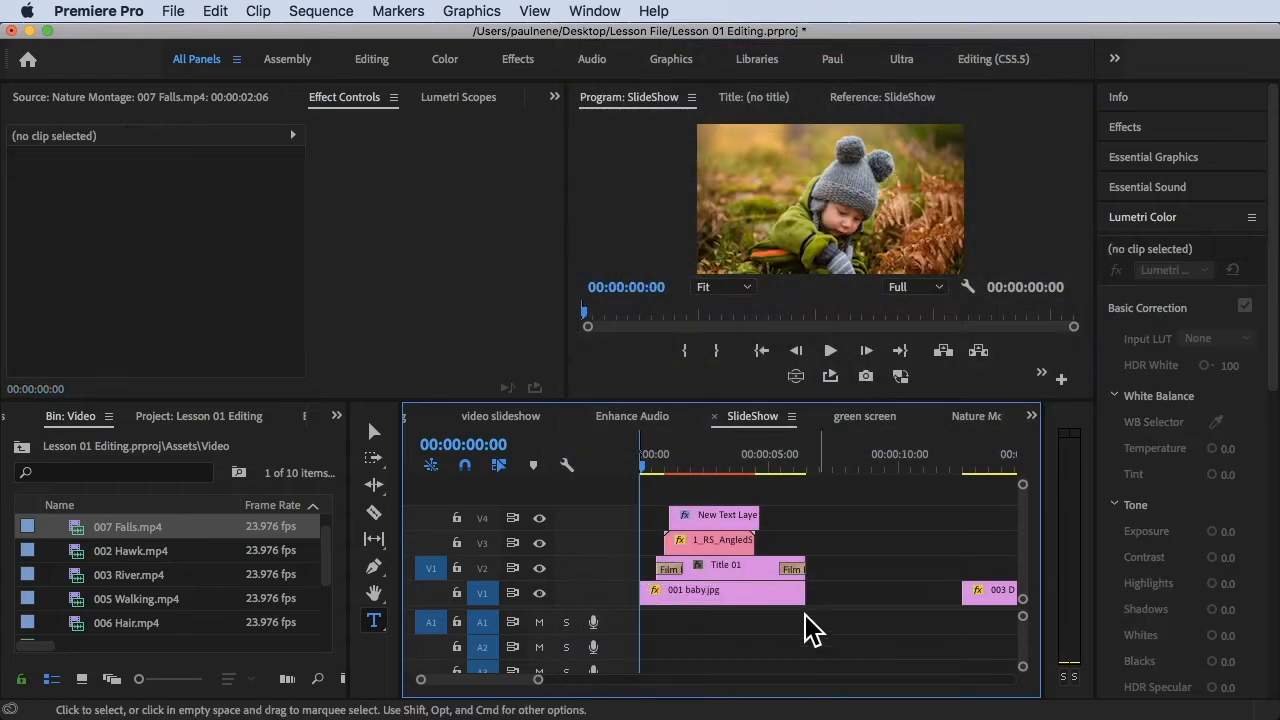
Scrub through the opening seconds of the SlideShow sequence to review the titles and graphics stacked above 001 baby.jpg
mouse_move(665, 462)
left_mouse_down()
mouse_move(651, 460)
mouse_move(711, 463)
mouse_move(648, 475)
mouse_move(664, 463)
left_mouse_up()
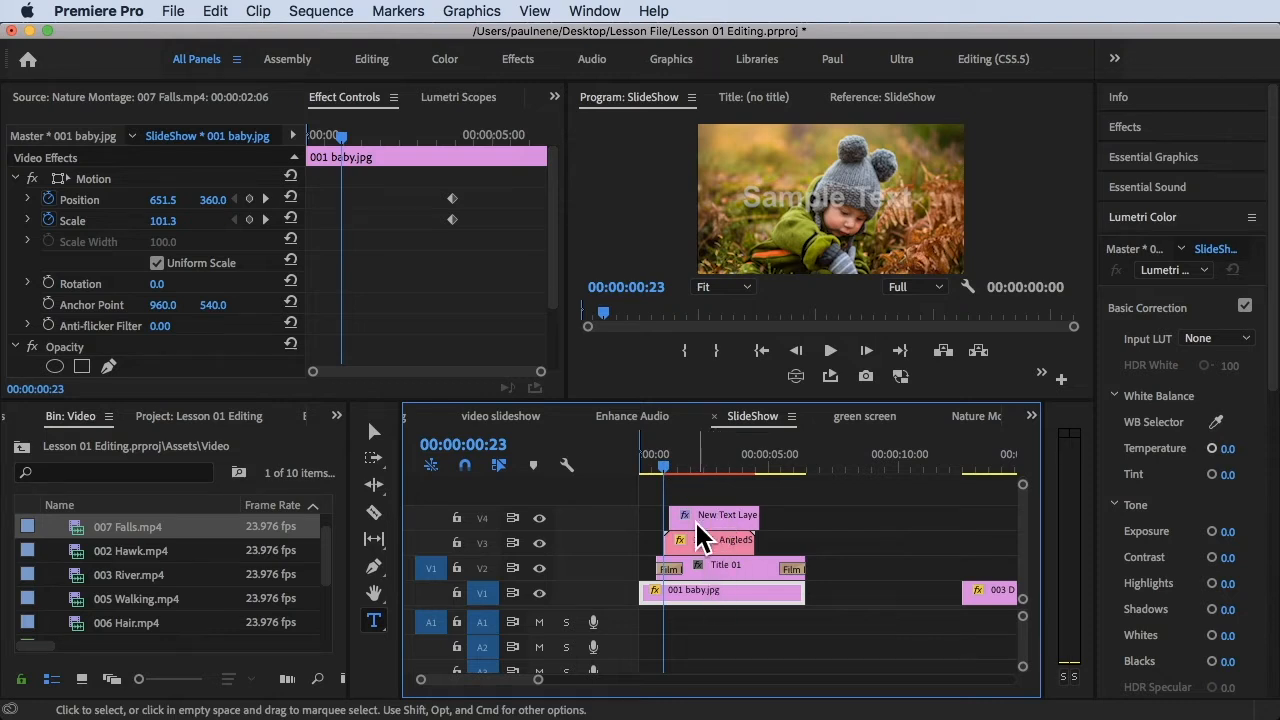
left_click_drag(663, 467, 689, 463)
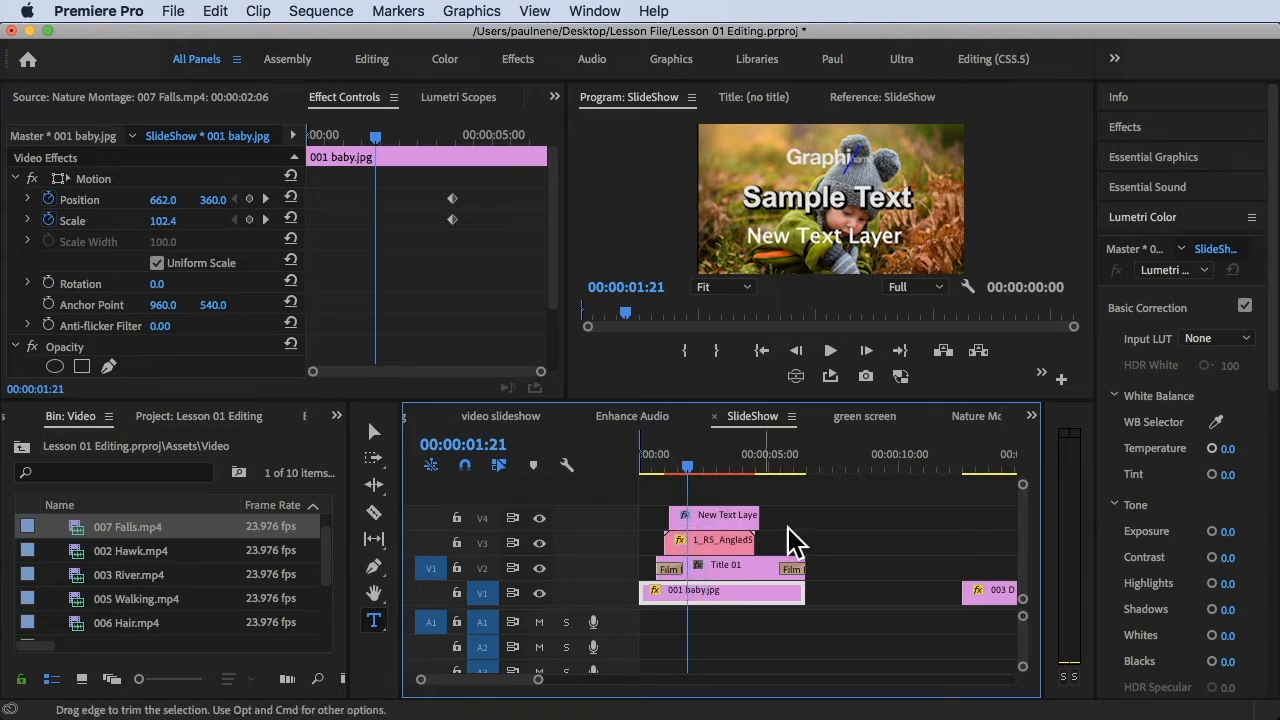
left_click(715, 516)
left_click_drag(696, 466, 698, 465)
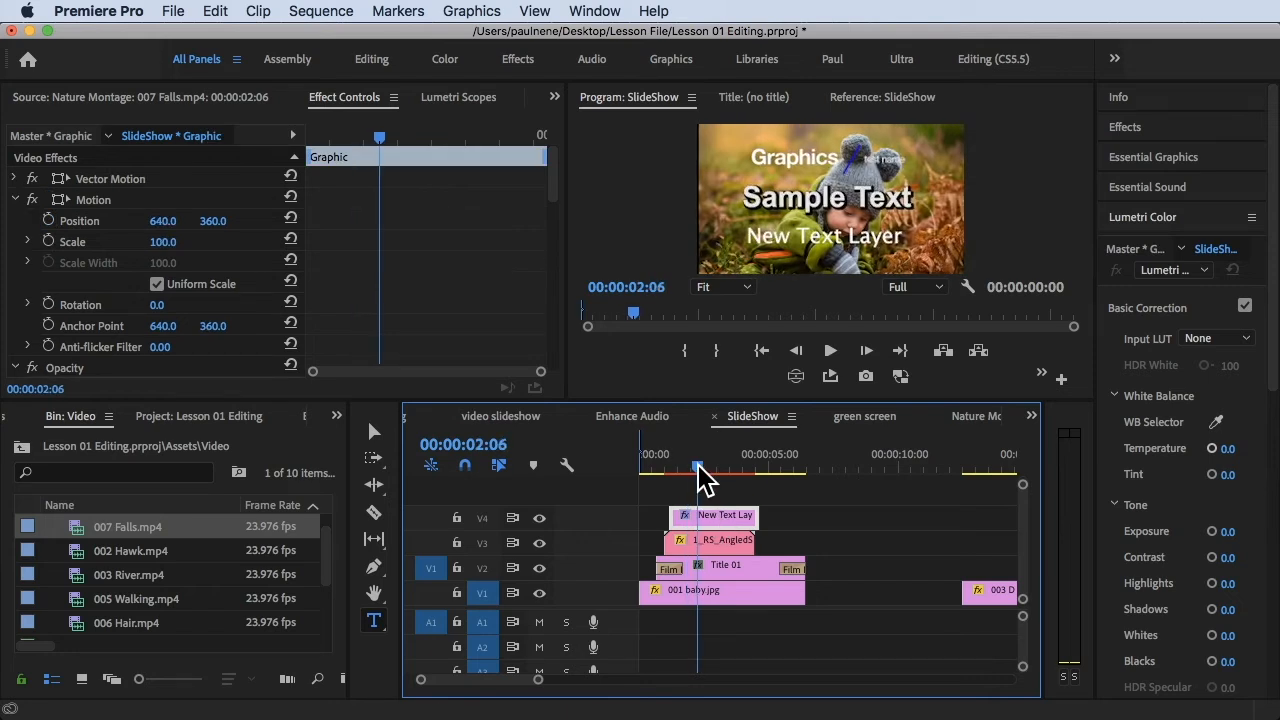
left_click_drag(730, 468, 717, 468)
left_click(737, 490)
left_click(722, 456)
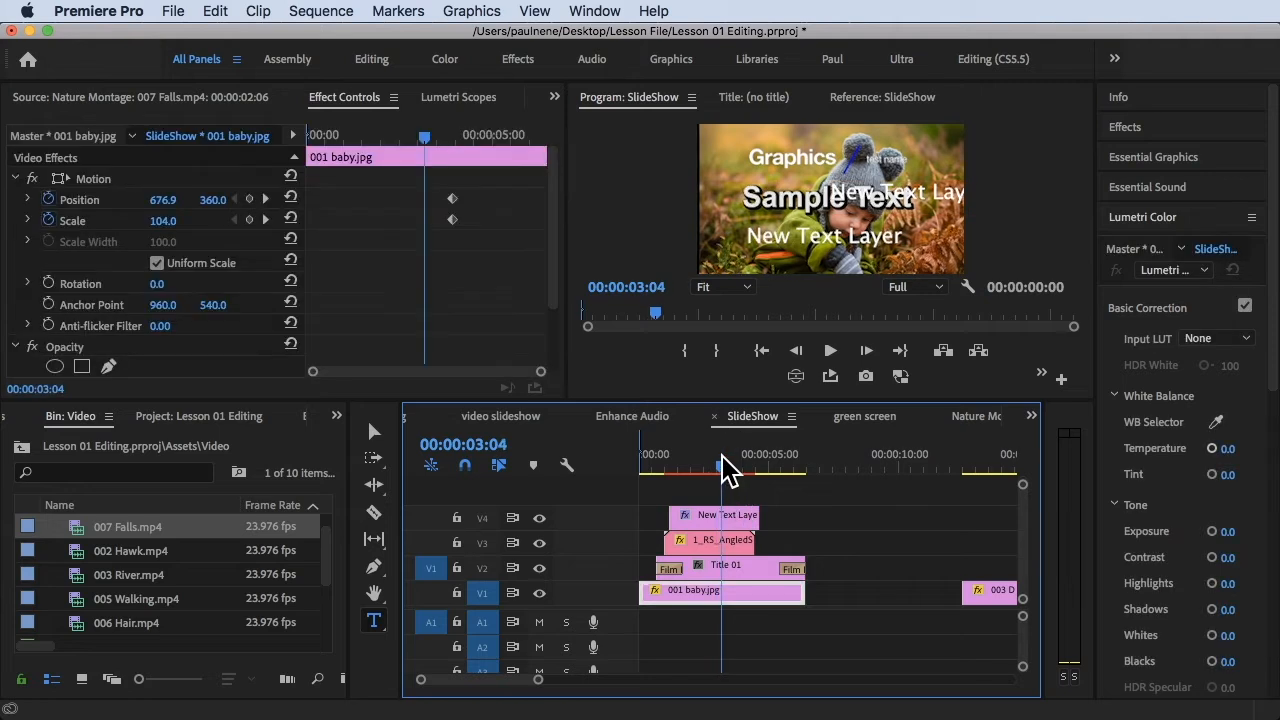
Duplicate the New Text Layer graphic from V4 onto V5 and move the copy's text near the bottom of the frame
left_click_drag(737, 516, 712, 494)
left_click(727, 450)
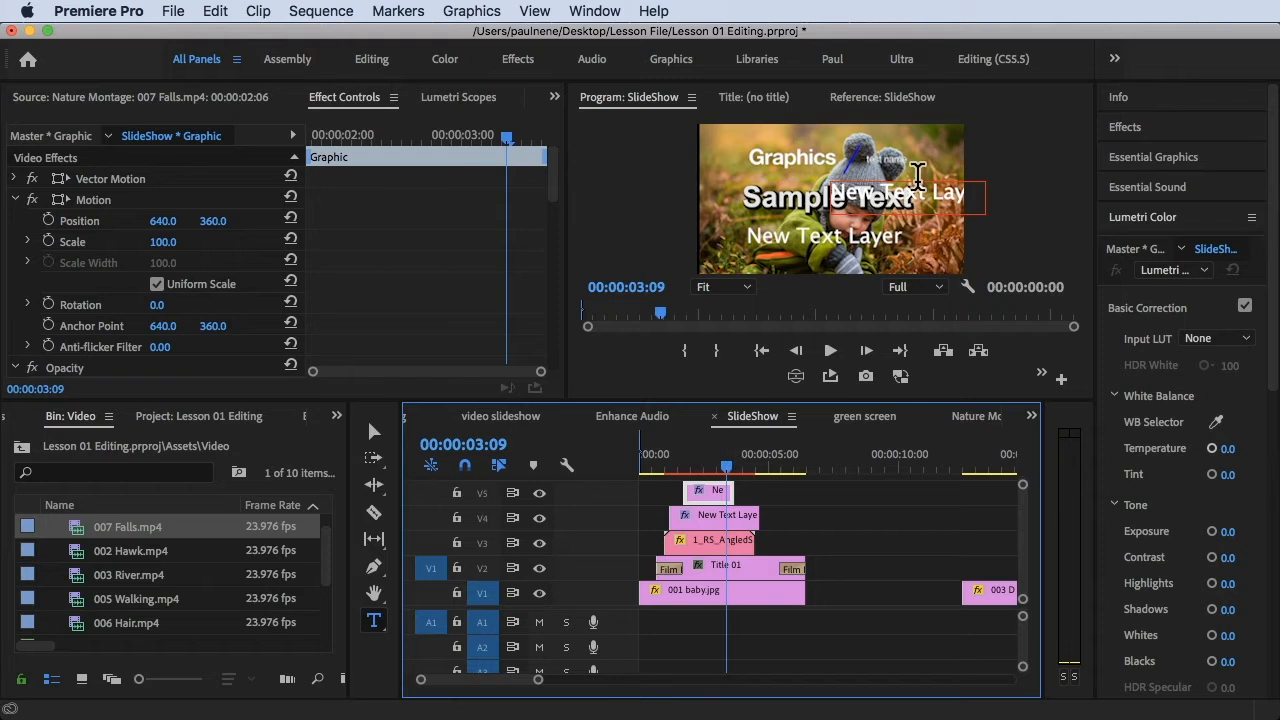
left_click(876, 492)
key("v")
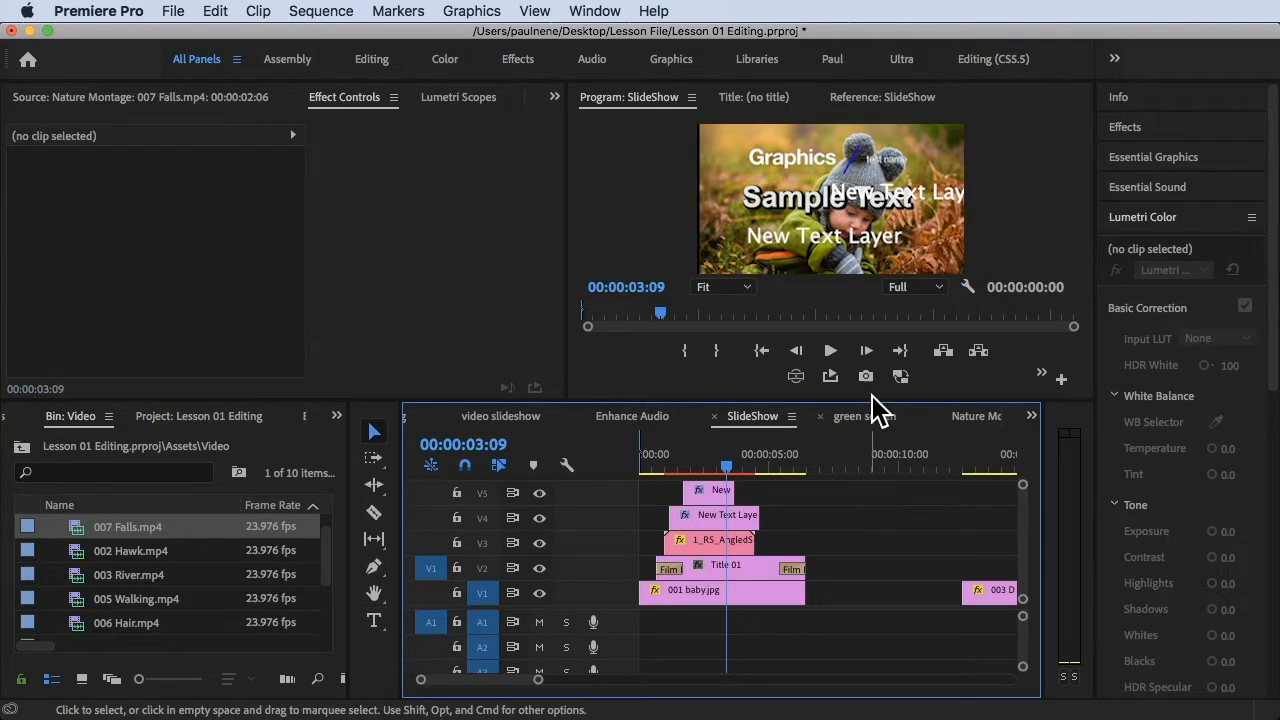
left_click(914, 200)
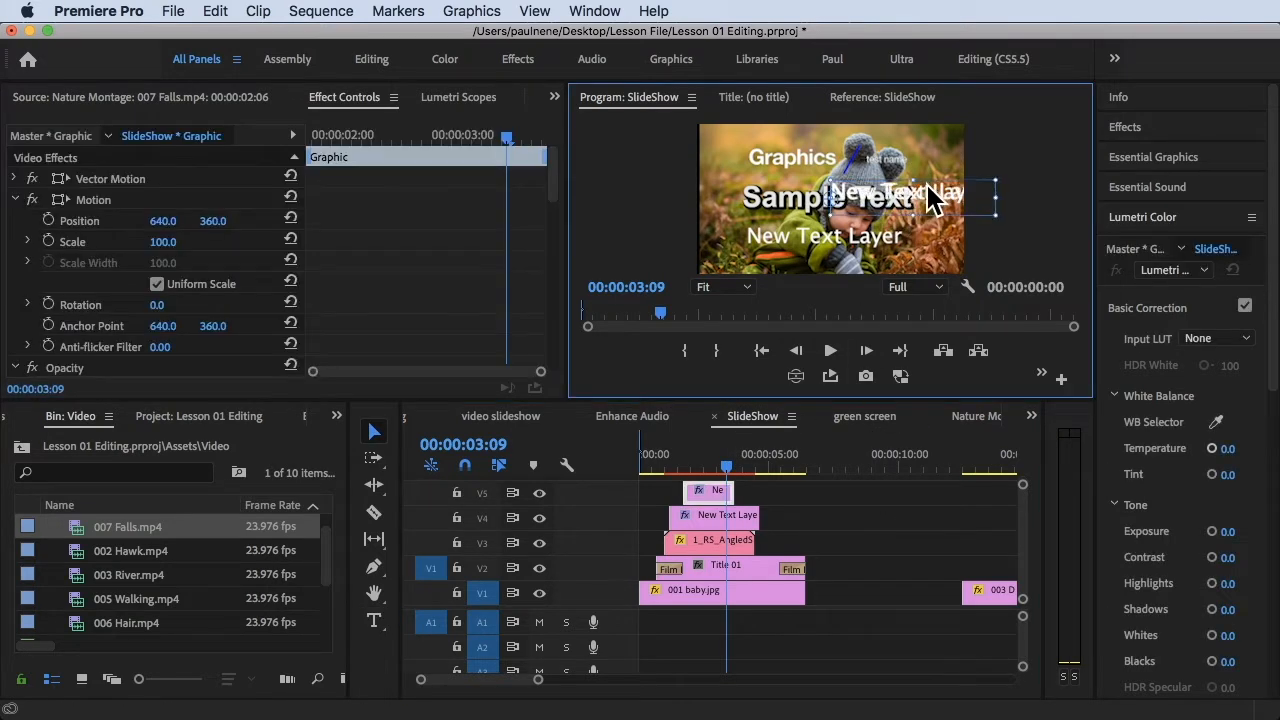
left_click_drag(936, 208, 884, 274)
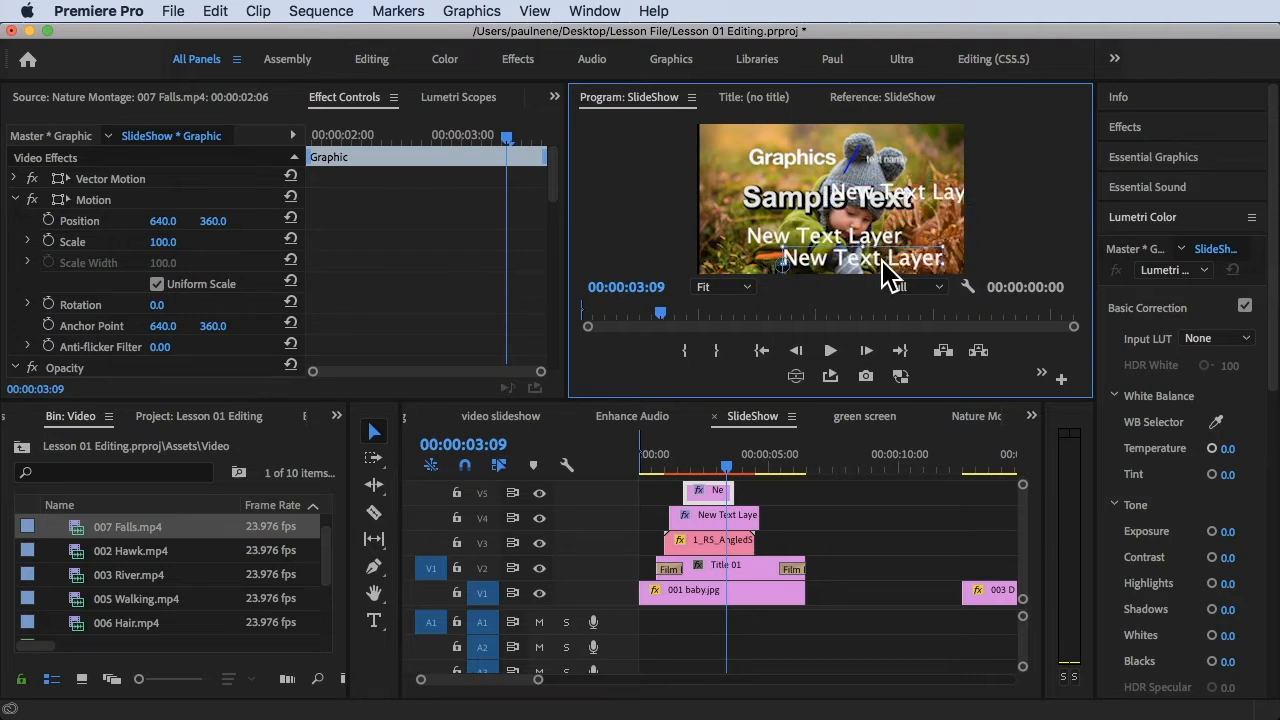
left_click(827, 512)
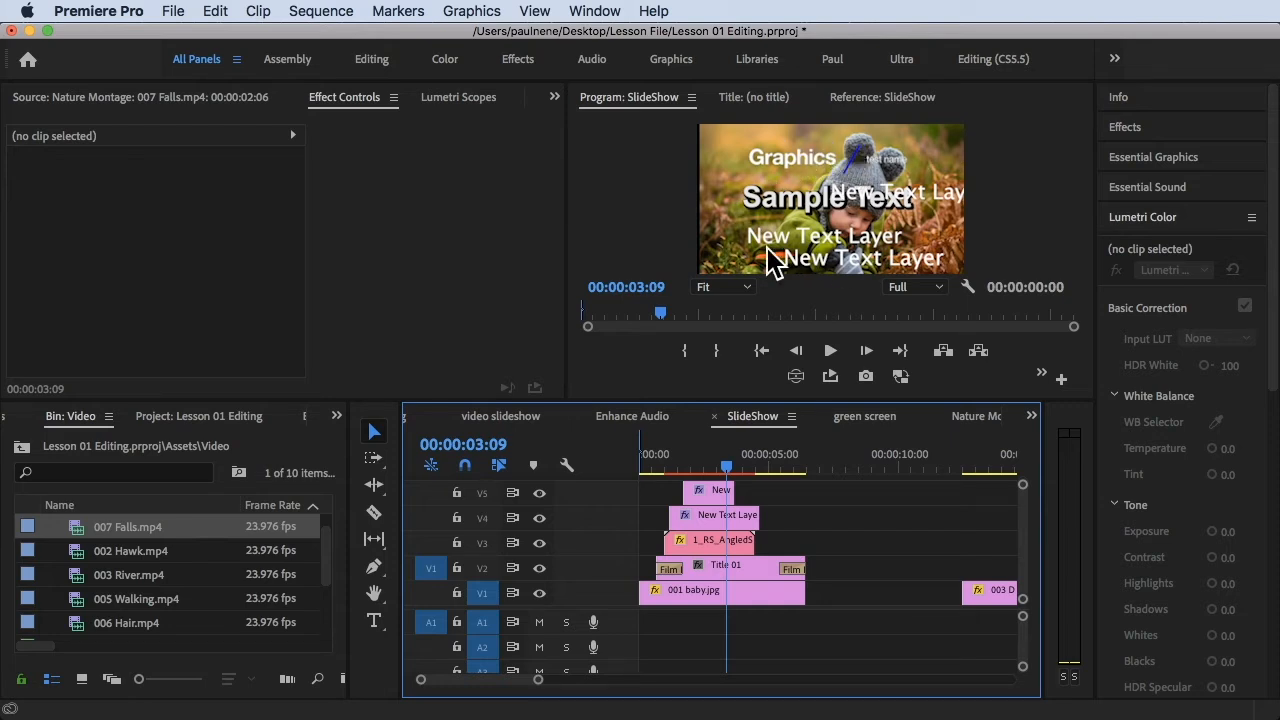
Scrub the SlideShow sequence between about one and a half and two and a half seconds to check the layered text
left_click_drag(726, 455, 686, 462)
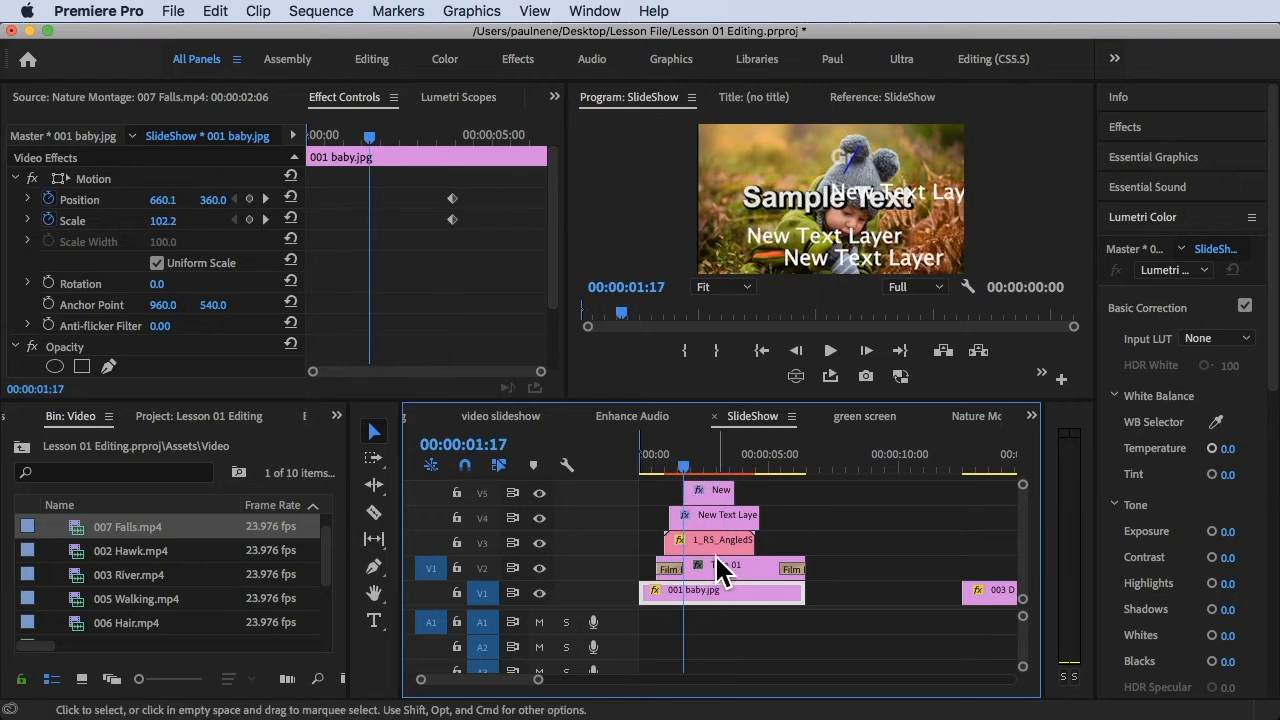
left_click_drag(683, 461, 701, 460)
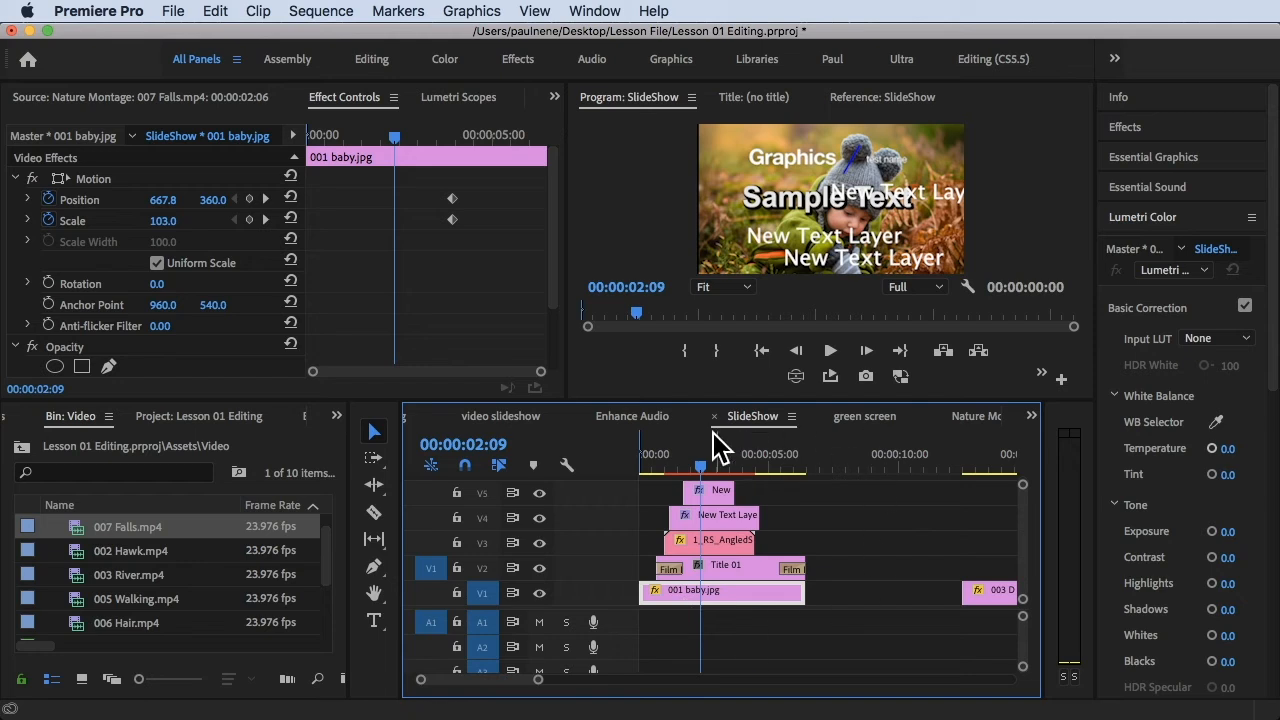
mouse_move(701, 465)
left_mouse_down()
mouse_move(663, 463)
mouse_move(700, 465)
left_mouse_up()
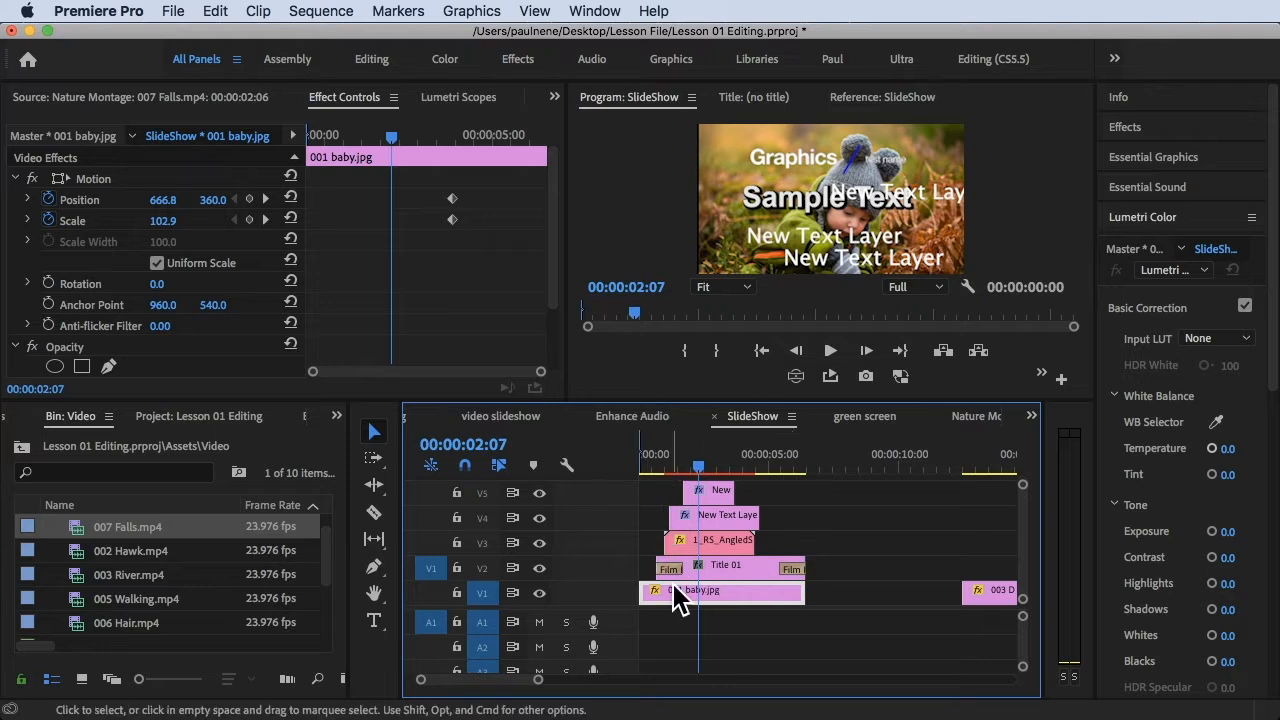
Nest all the stacked clips at the sequence start, from V1 to V5, into a sequence named Sample Nested Sequence
left_click(843, 614)
left_click_drag(860, 619, 640, 478)
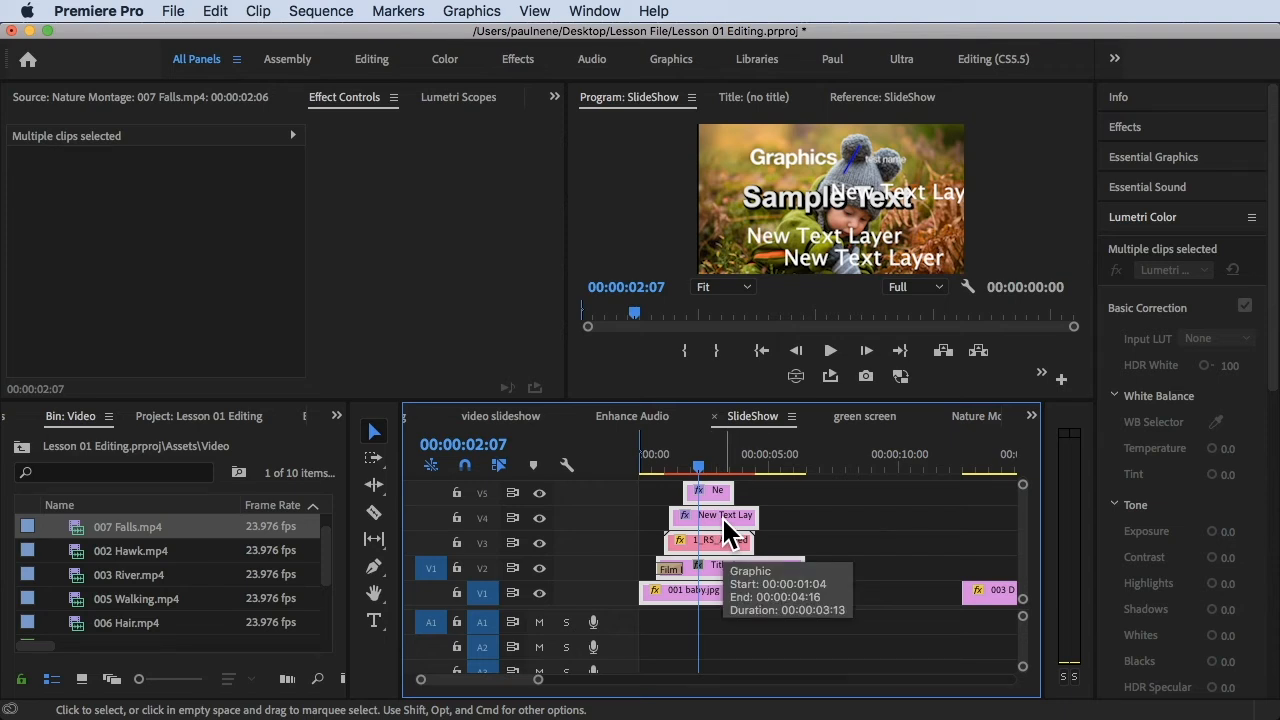
right_click(721, 515)
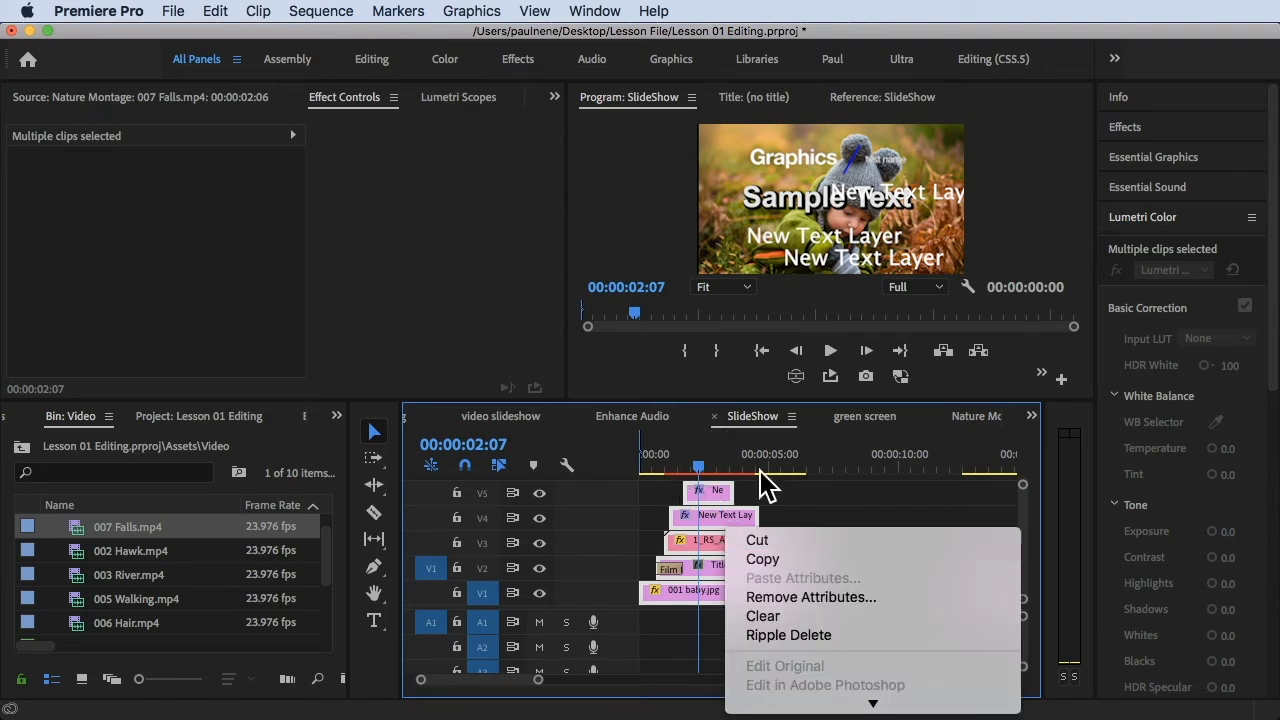
mouse_move(830, 703)
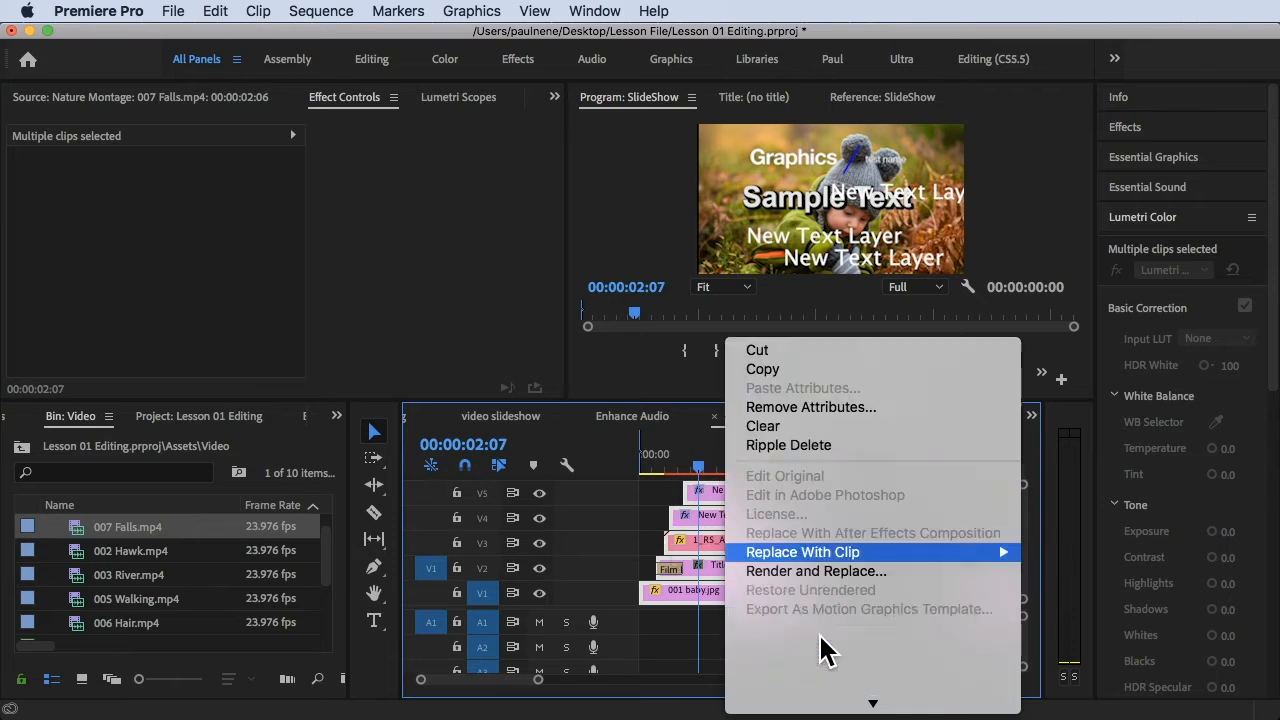
scroll(824, 481, "down", 3)
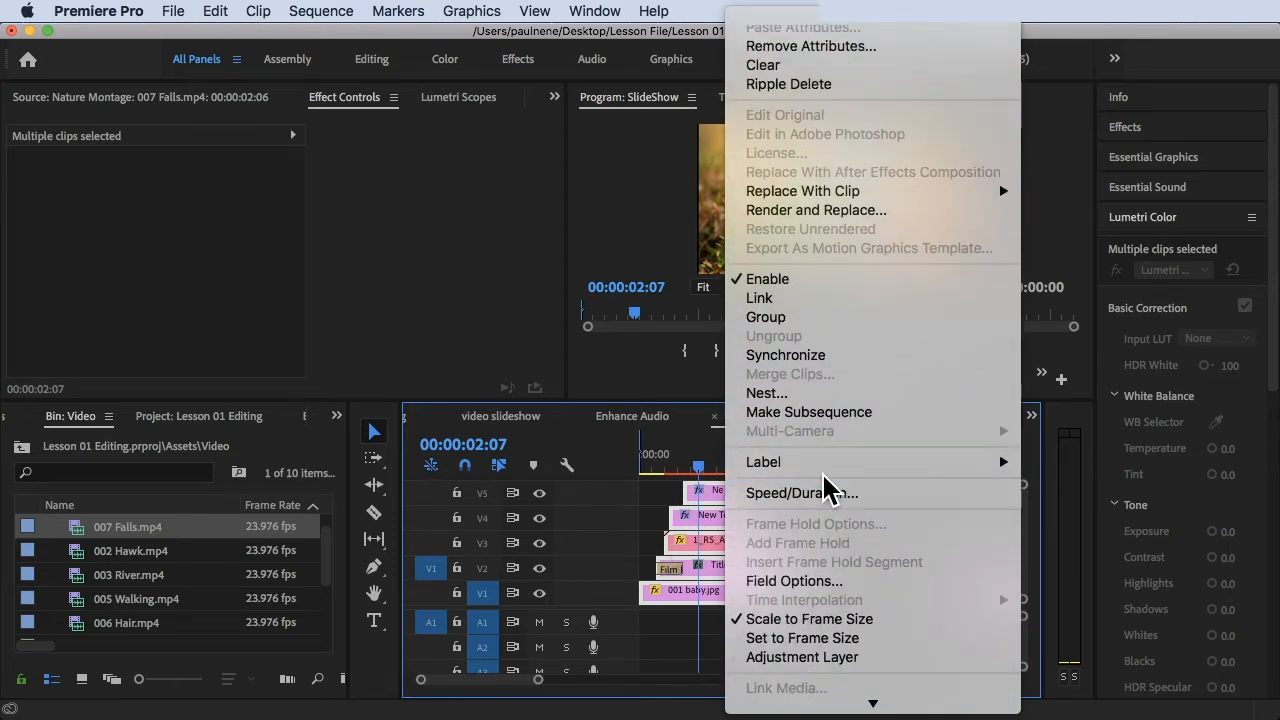
left_click(795, 394)
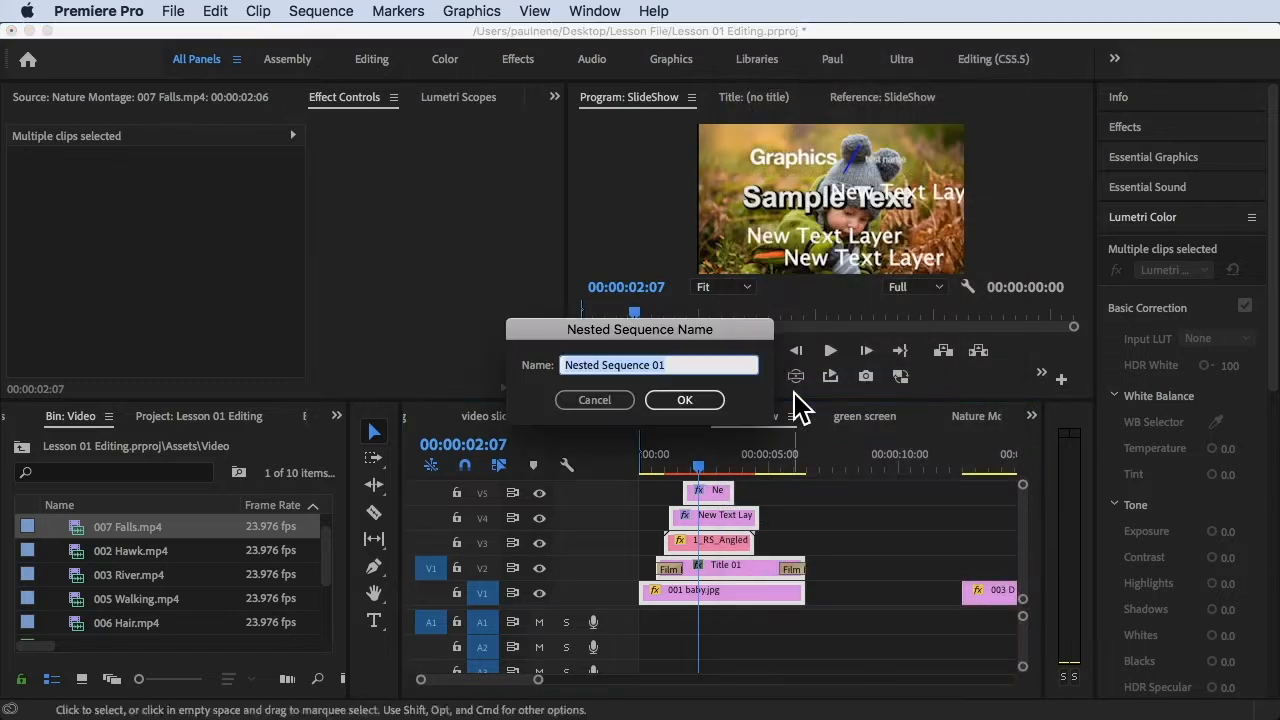
left_click(682, 359)
left_click(636, 352)
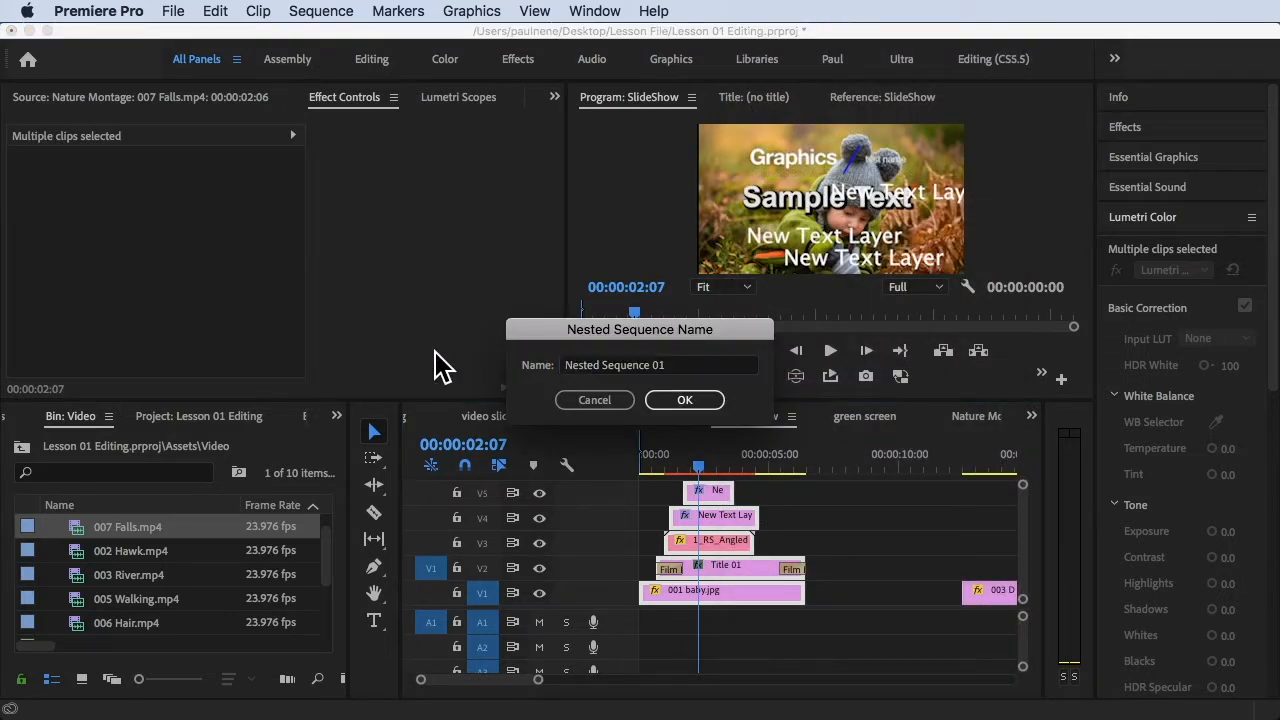
left_click(691, 364)
key("super+a")
key("BackSpace")
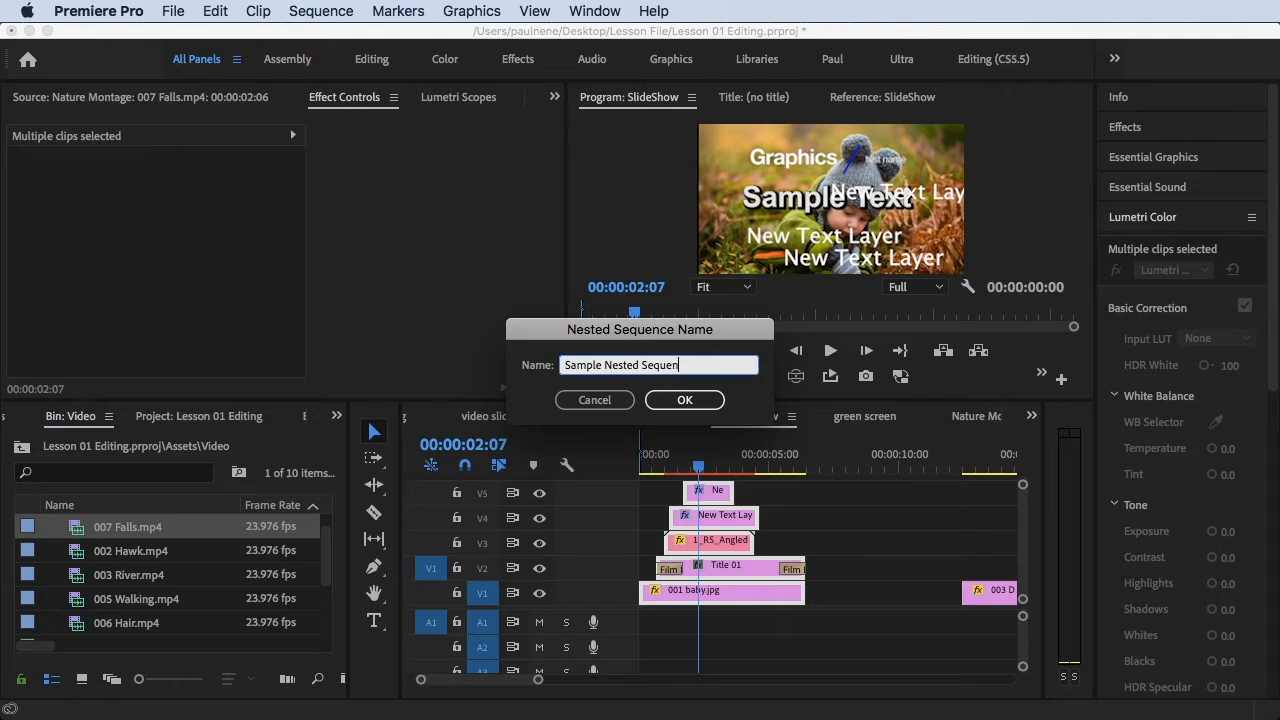
left_click(678, 401)
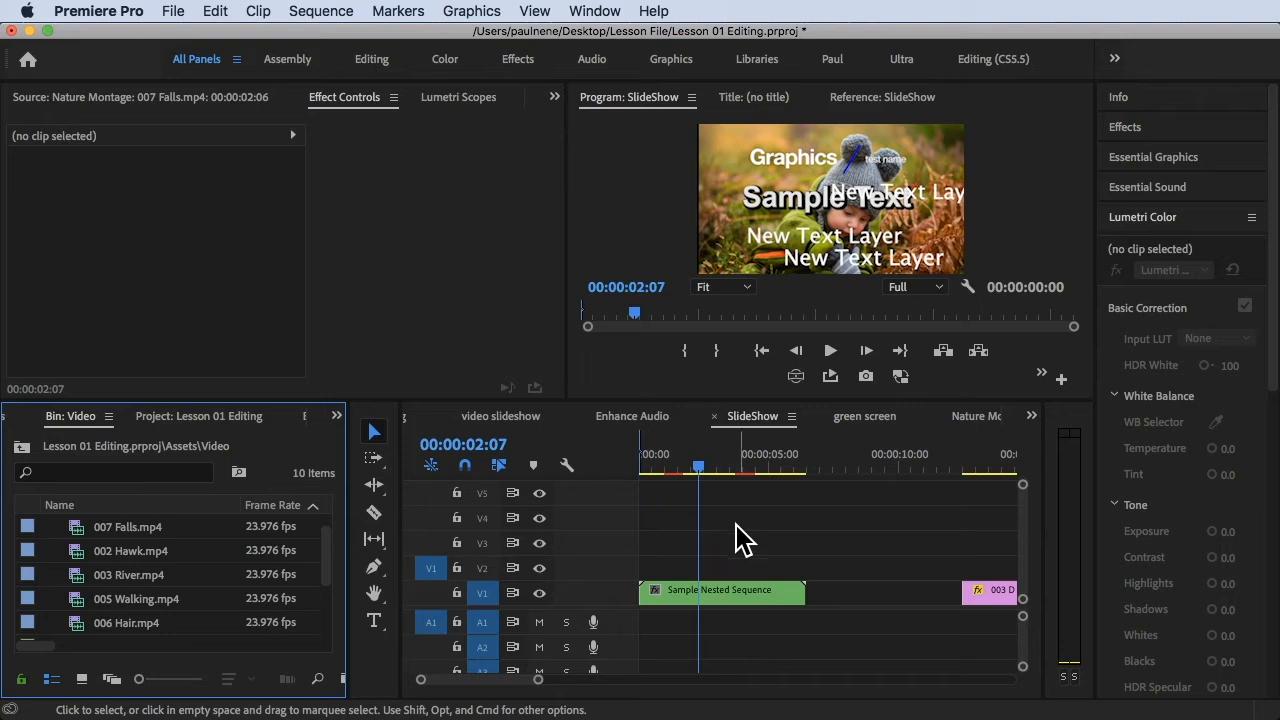
Set the Lumetri Color exposure to 2.6 and the tint to -37.0 on the Sample Nested Sequence clip
left_click_drag(710, 462, 668, 500)
left_click(727, 625)
left_click(729, 600)
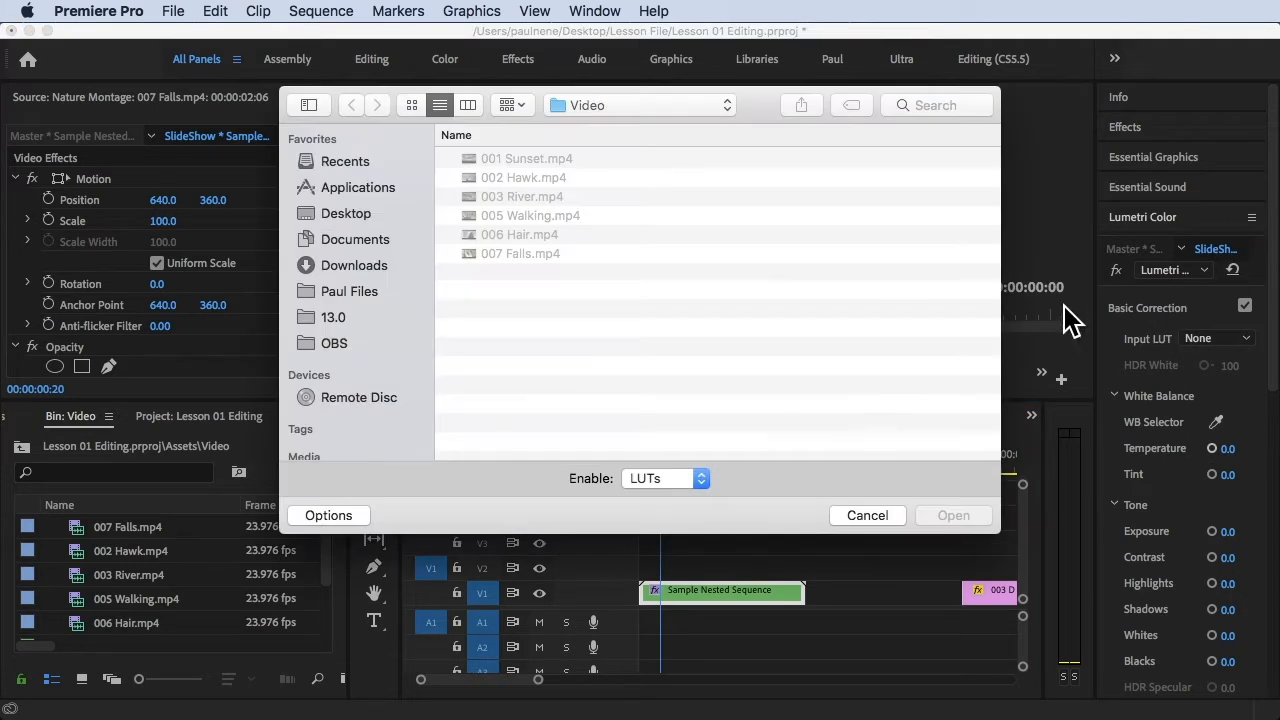
left_click(857, 520)
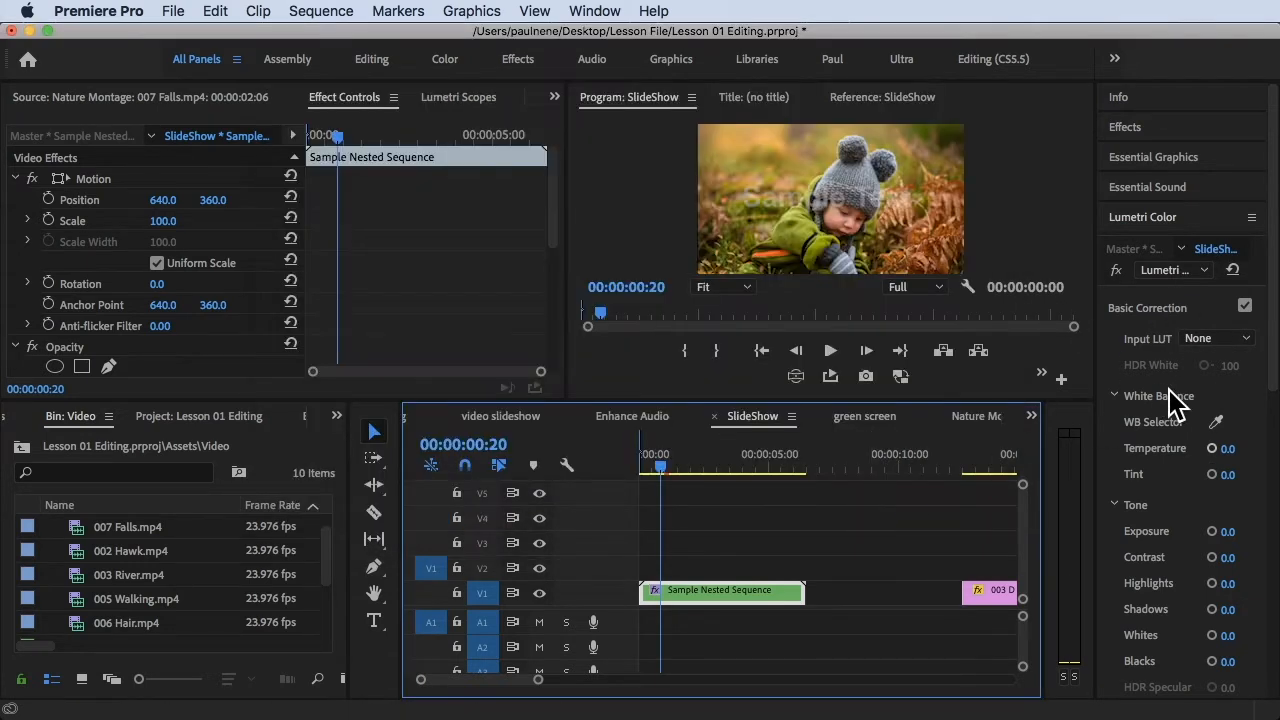
left_click(1160, 218)
left_click(1164, 222)
scroll(1150, 453, "down", 5)
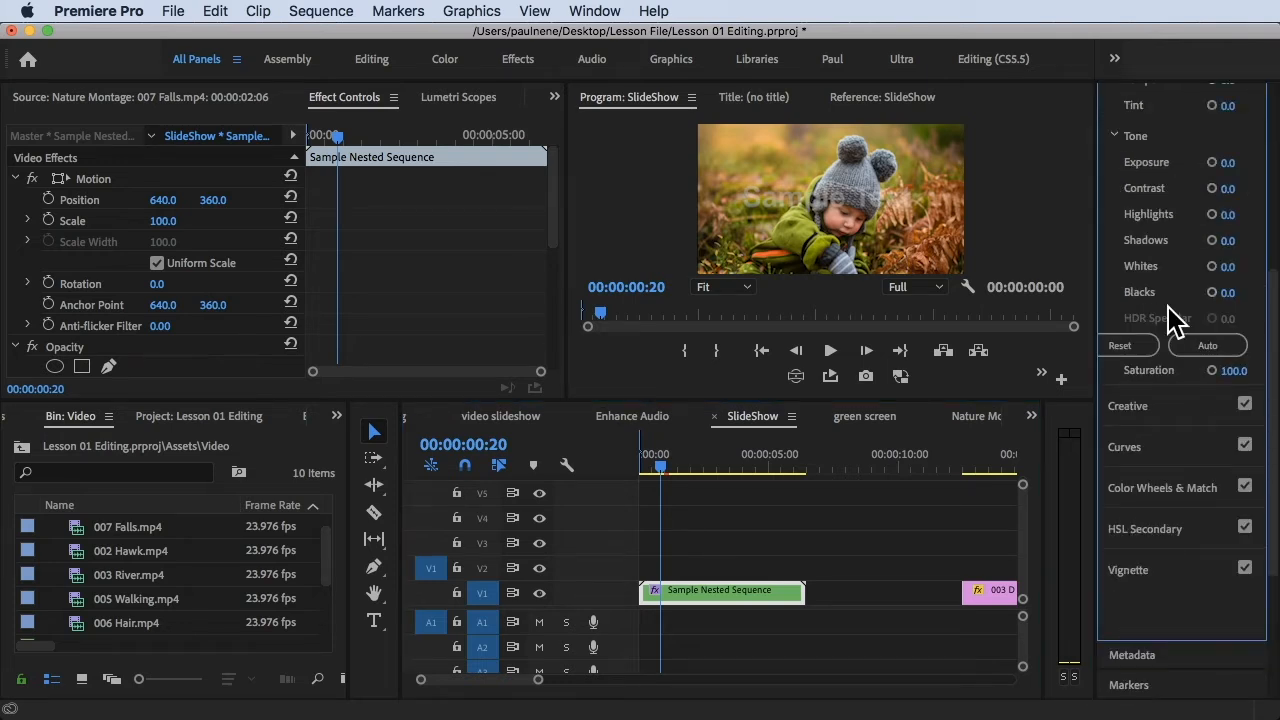
scroll(1173, 320, "up", 5)
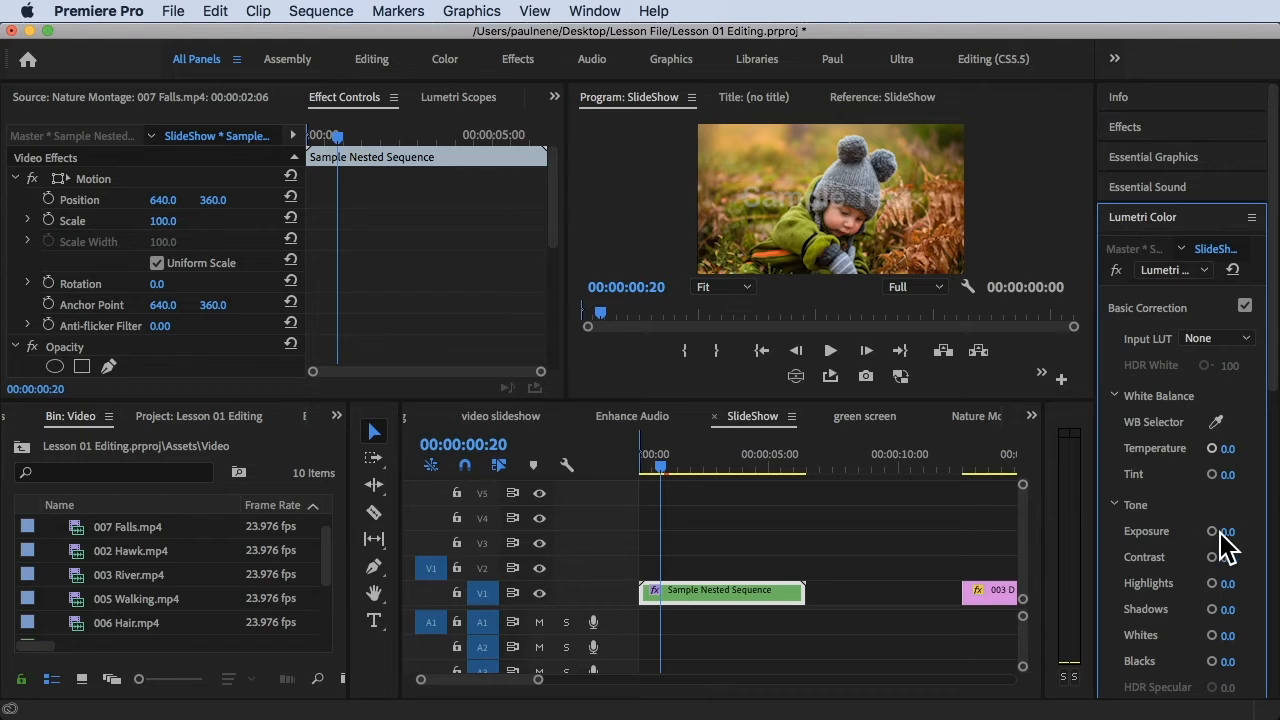
mouse_move(1228, 532)
left_mouse_down()
mouse_move(1180, 532)
mouse_move(1278, 532)
mouse_move(1246, 533)
left_mouse_up()
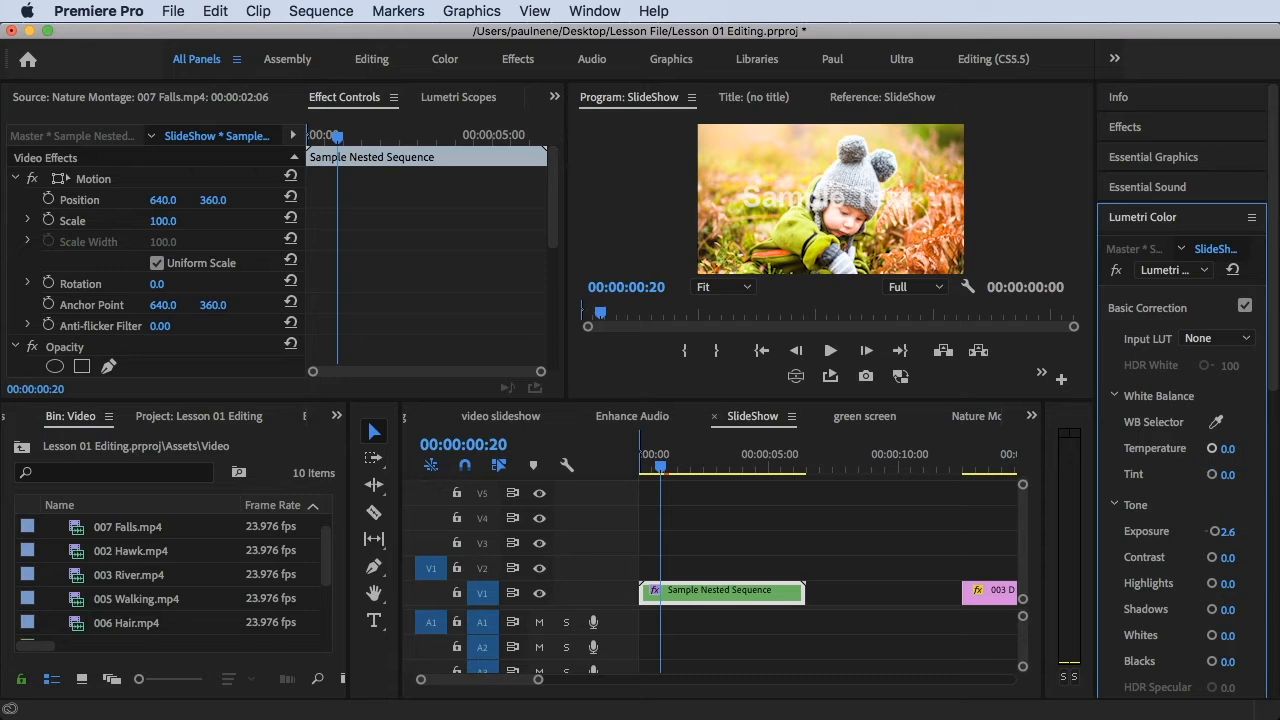
left_click_drag(1228, 475, 1191, 475)
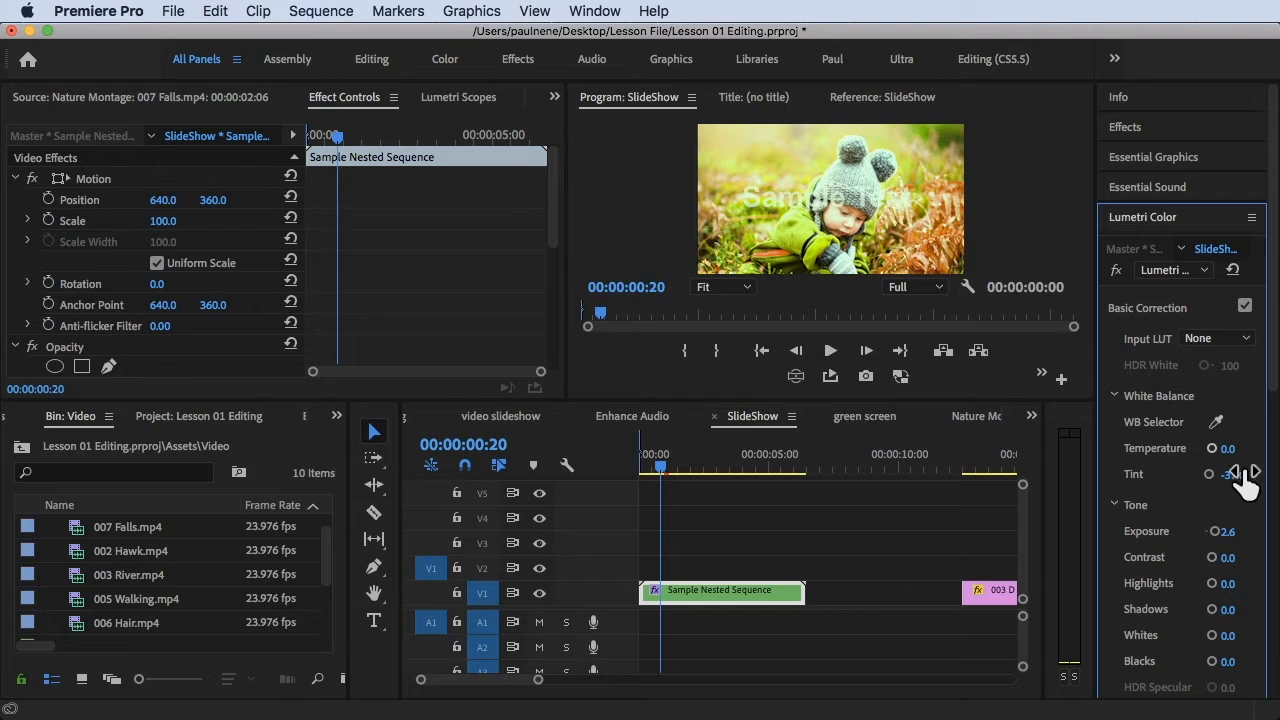
Play the colour-adjusted nested sequence from its start and undo the exposure and tint changes
left_click_drag(680, 456, 602, 459)
key("space")
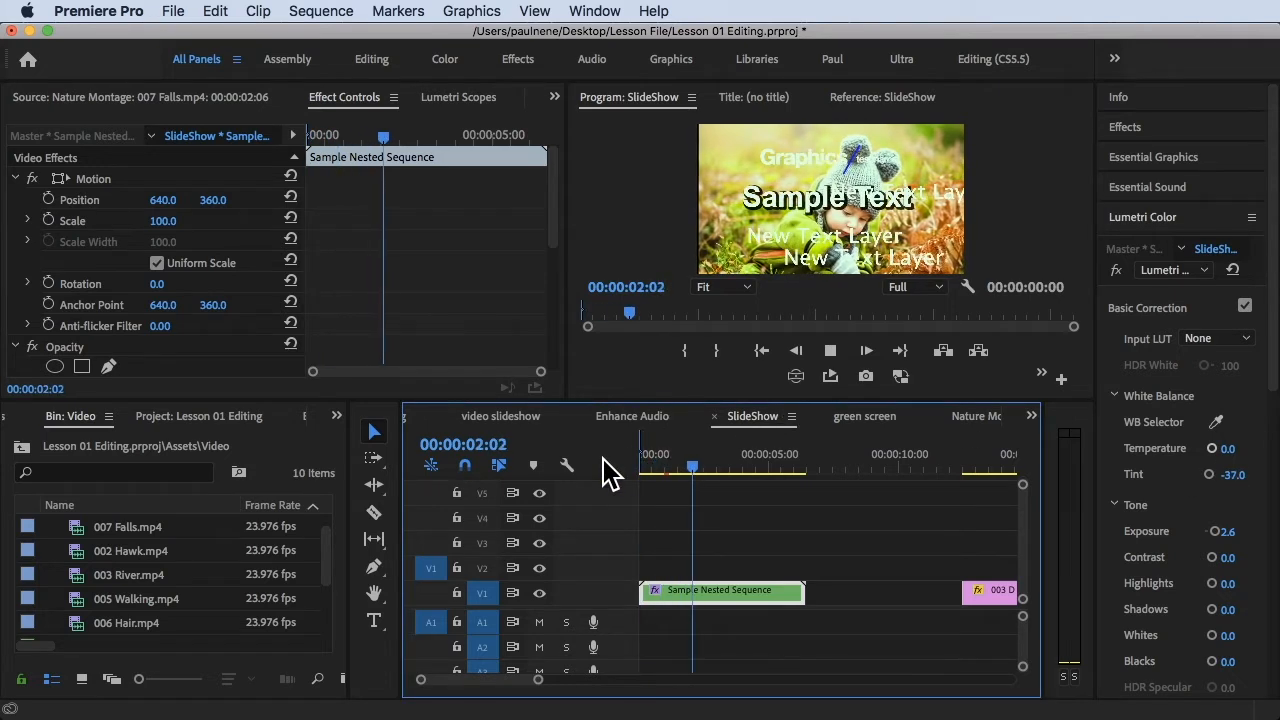
key("space")
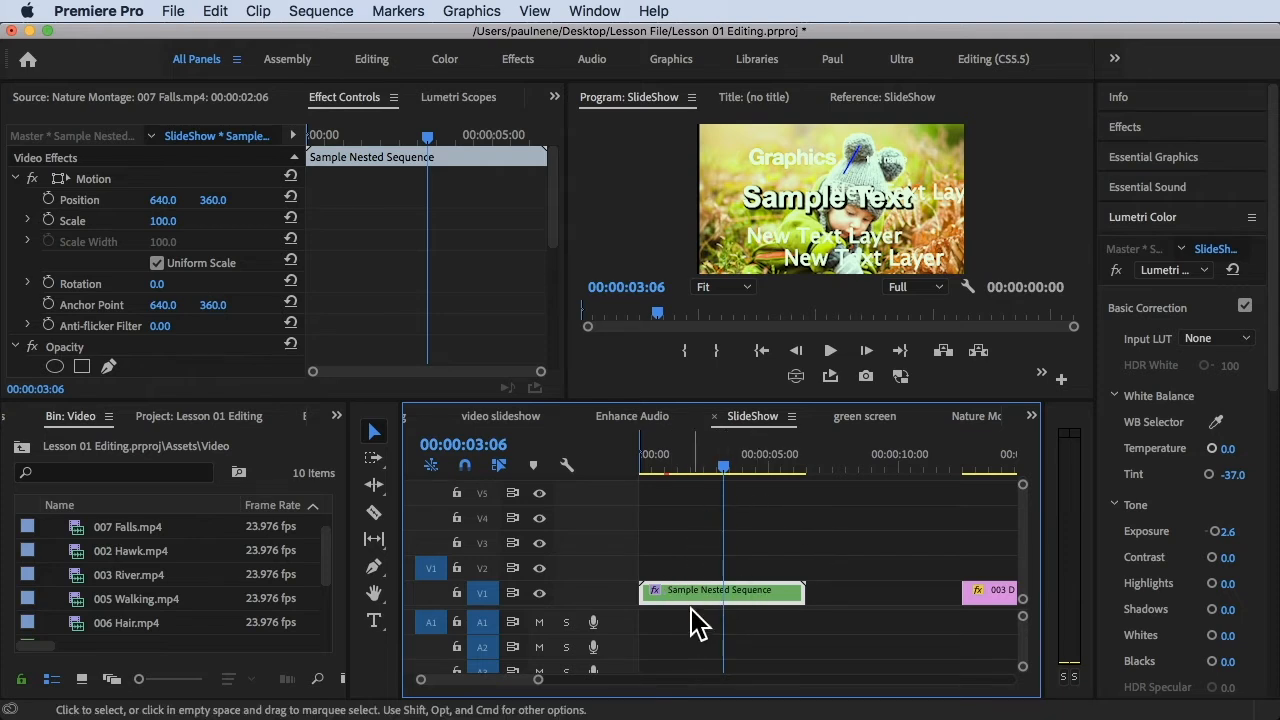
key("super+z")
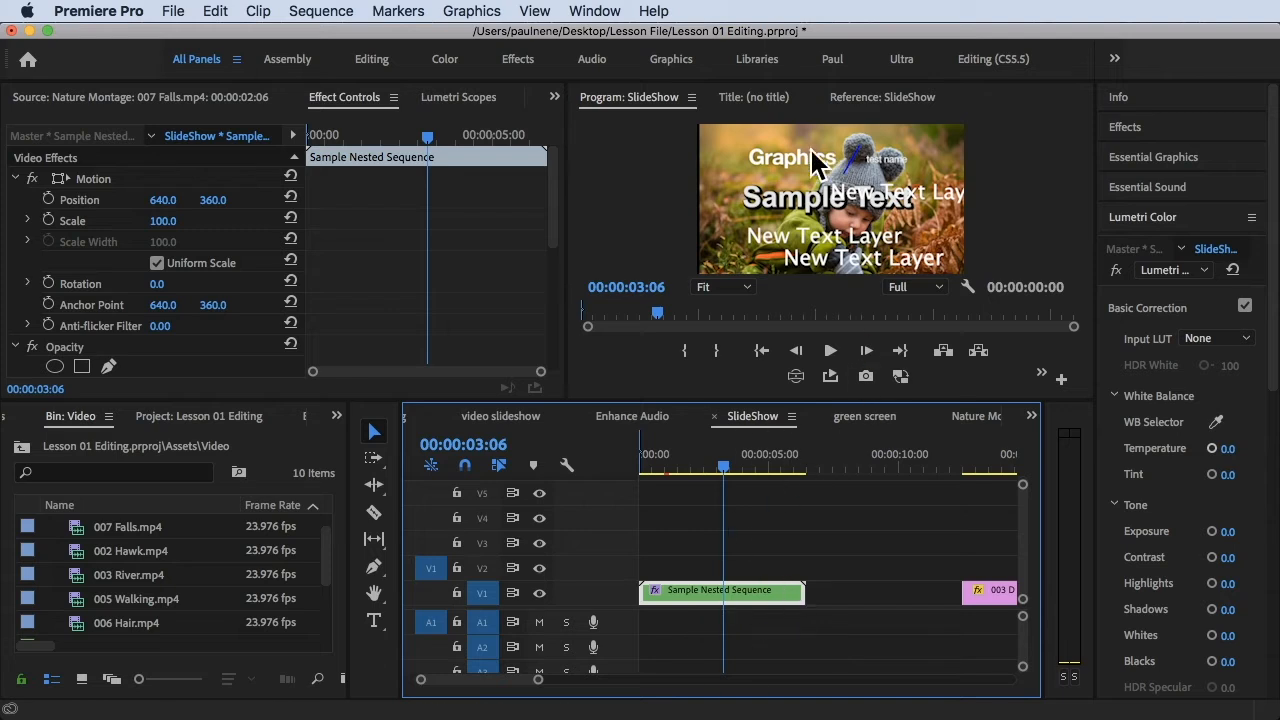
Enable Position and Scale animation on the Sample Nested Sequence clip with starting keyframes at 00:00:00:00
left_click_drag(737, 470, 640, 478)
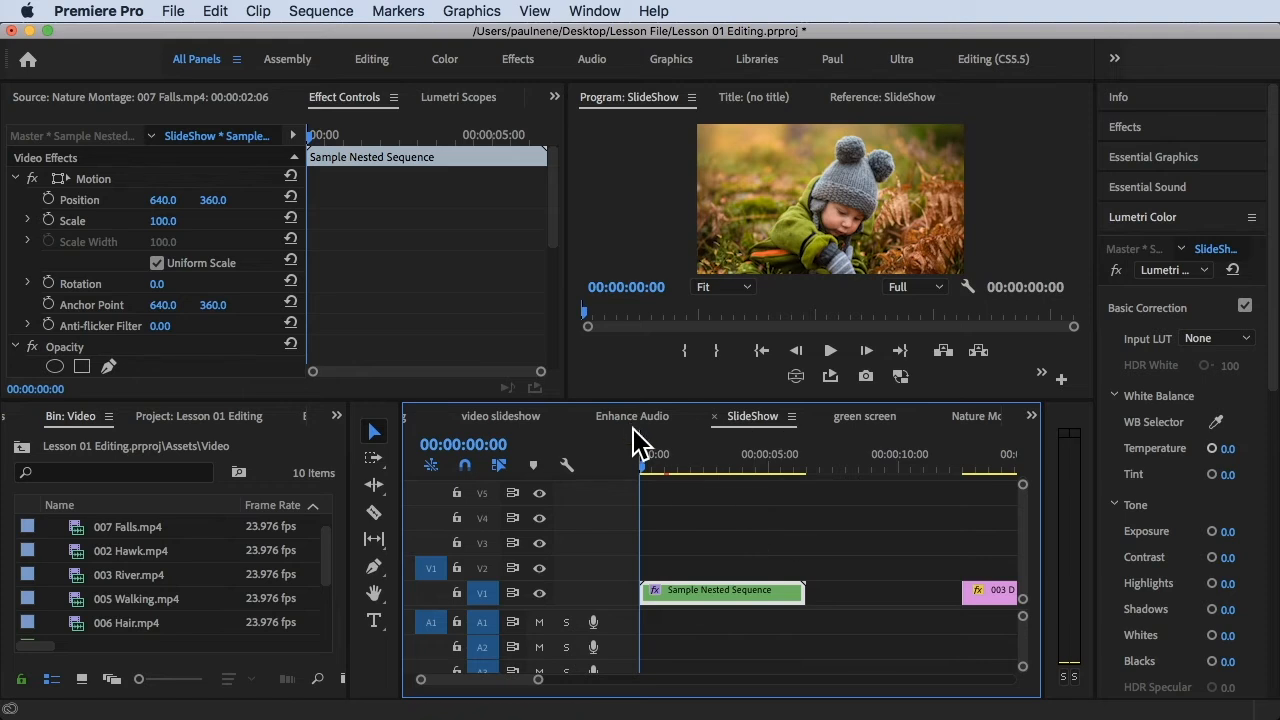
left_click(341, 99)
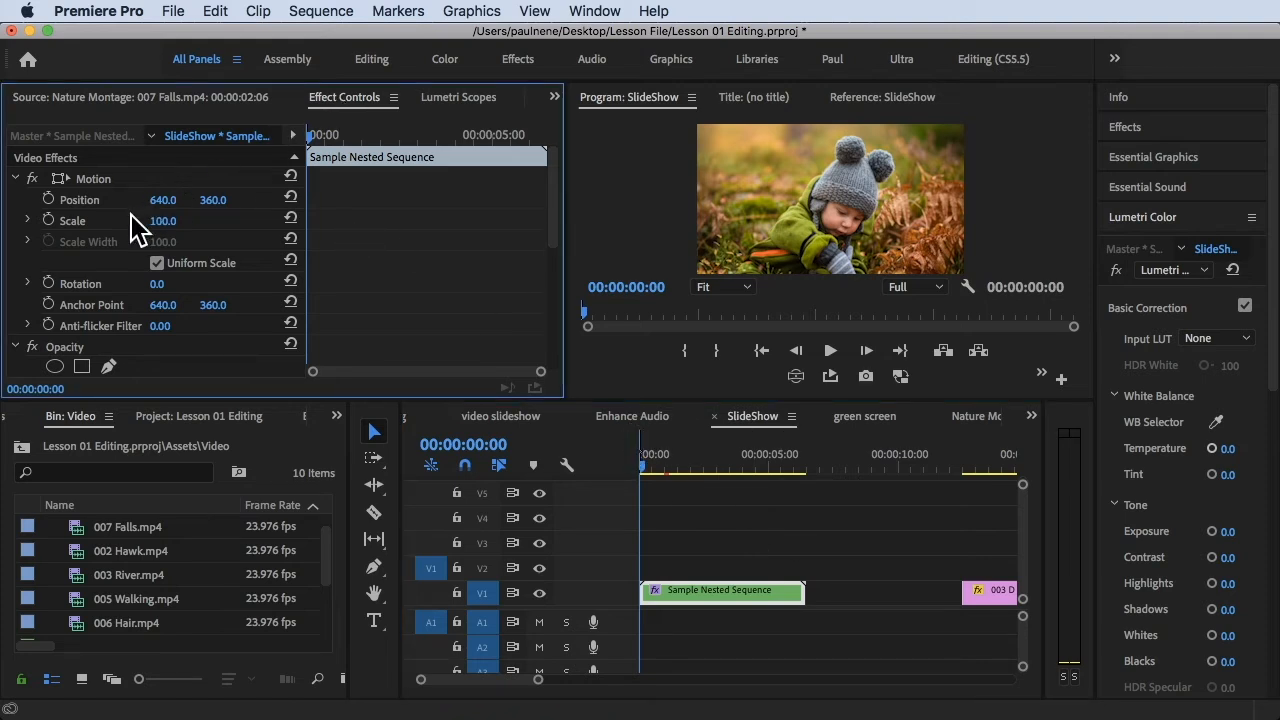
left_click(48, 199)
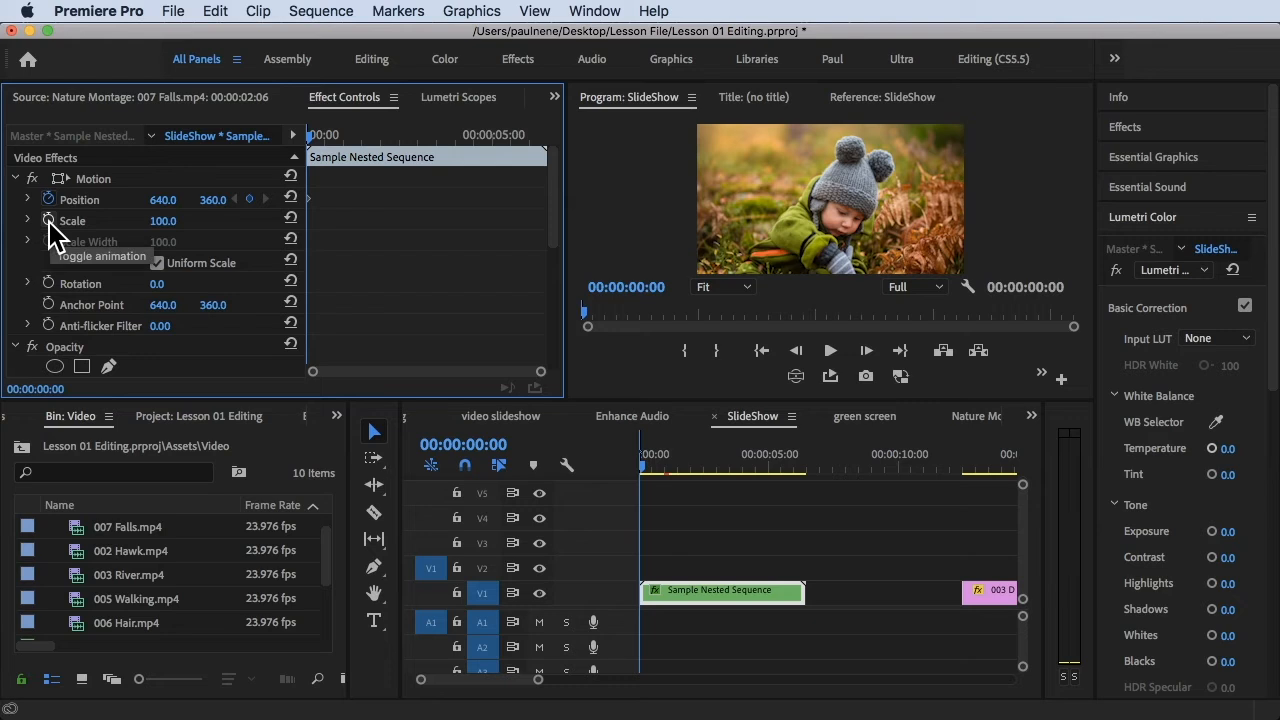
left_click(48, 199)
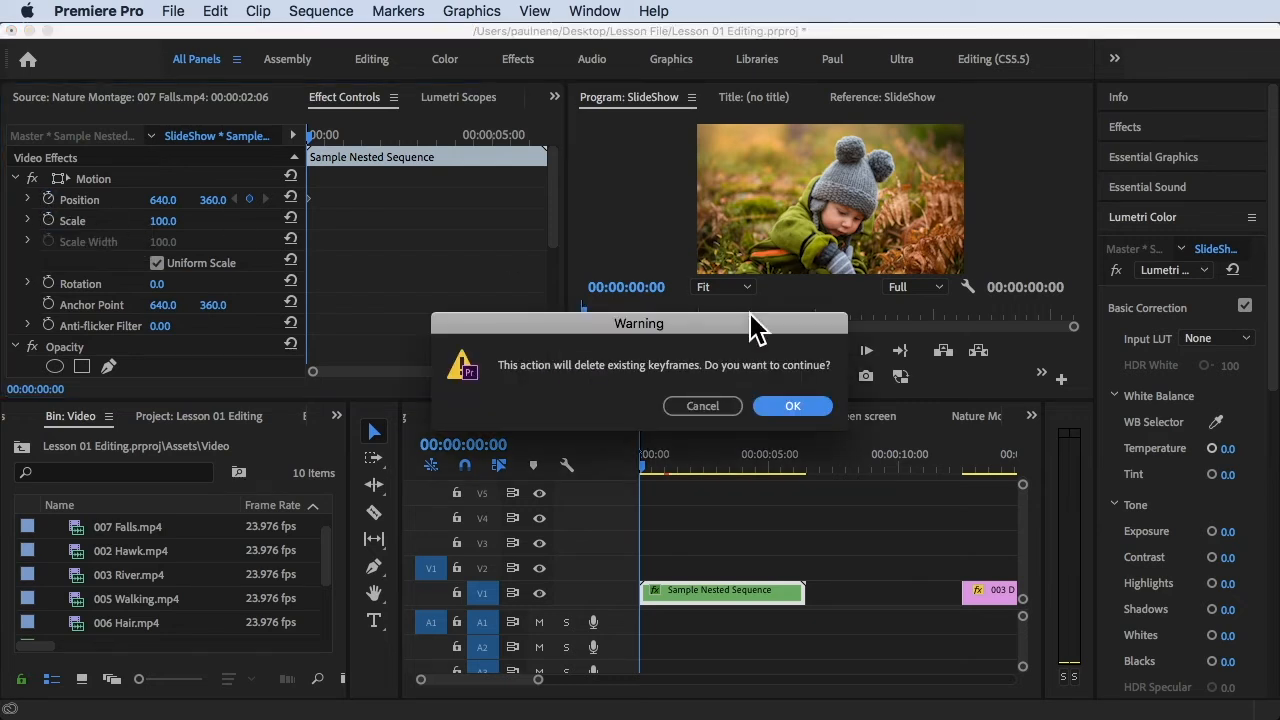
left_click(712, 407)
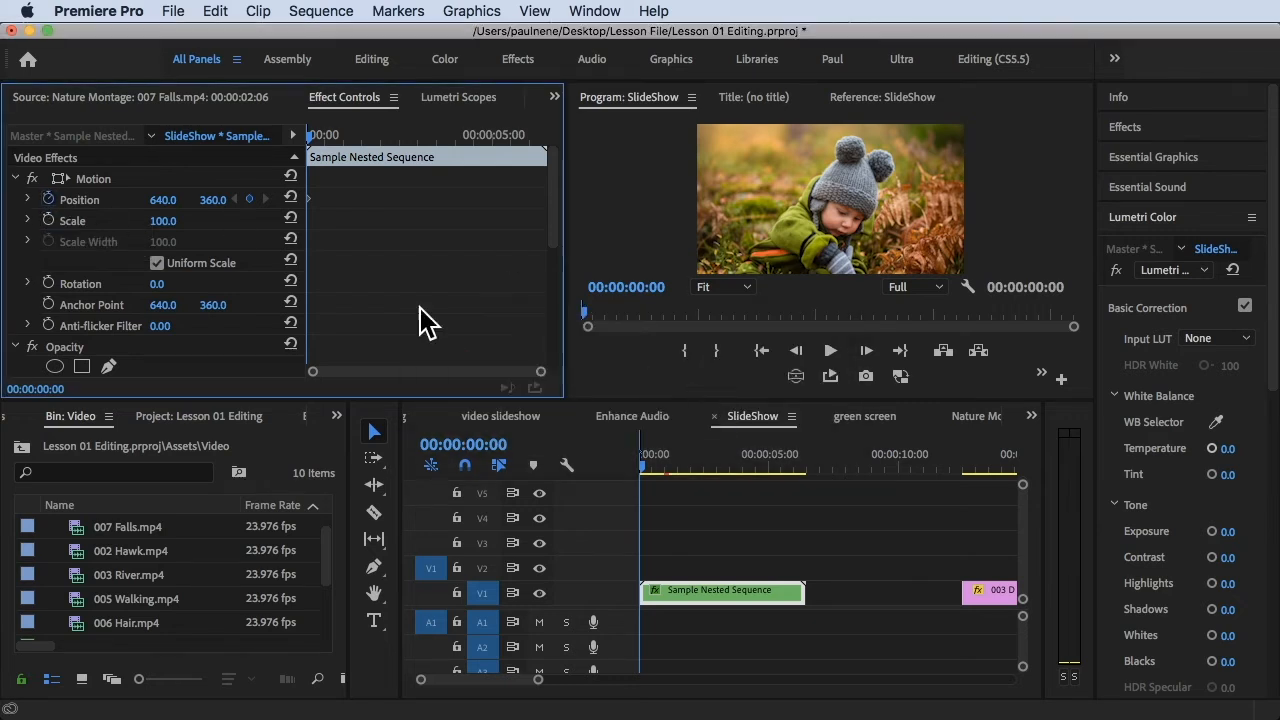
left_click(49, 220)
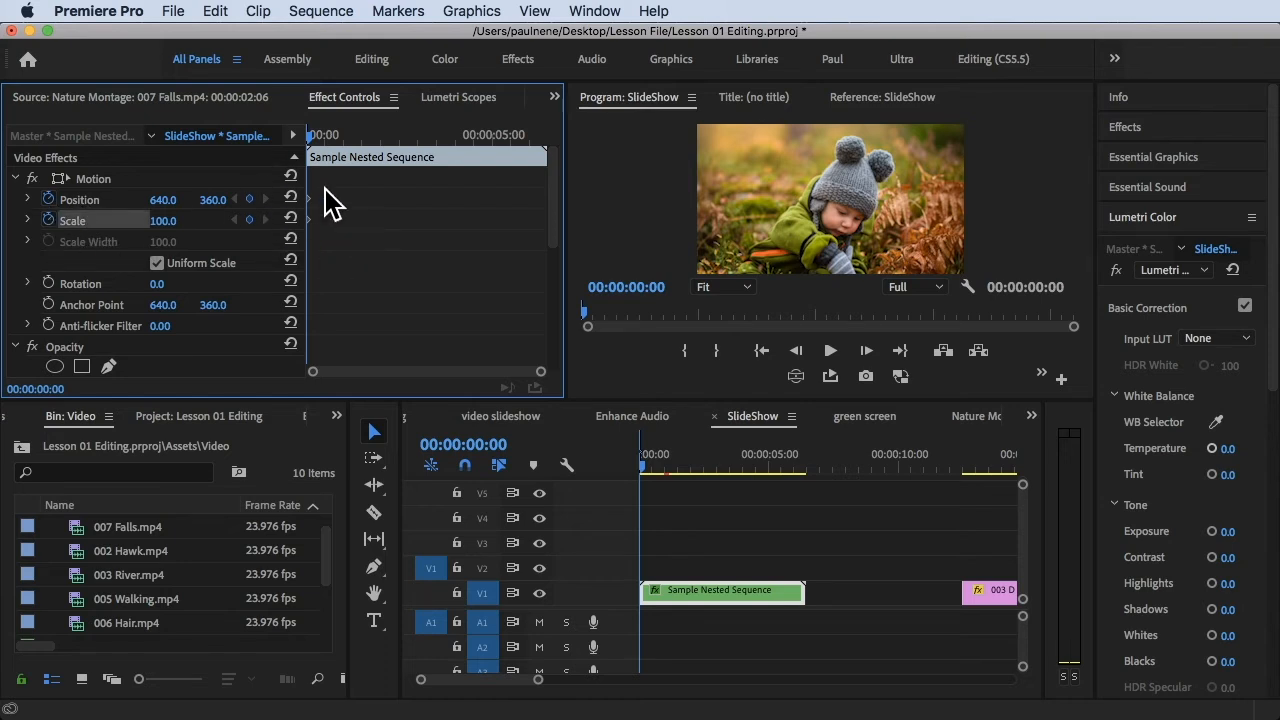
Keyframe the nested clip's horizontal position to 750.0 at 00:00:01:16 and to 320.0 at 00:00:03:14
left_click_drag(309, 131, 370, 151)
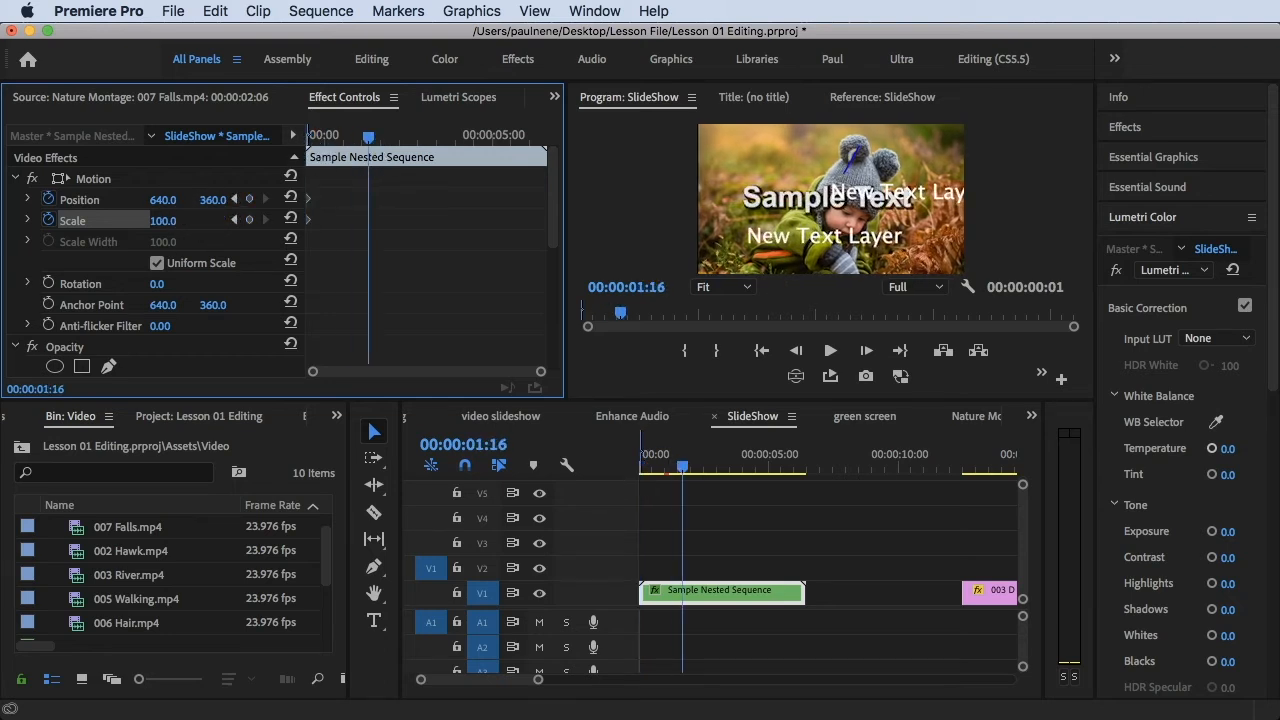
left_click_drag(162, 199, 272, 199)
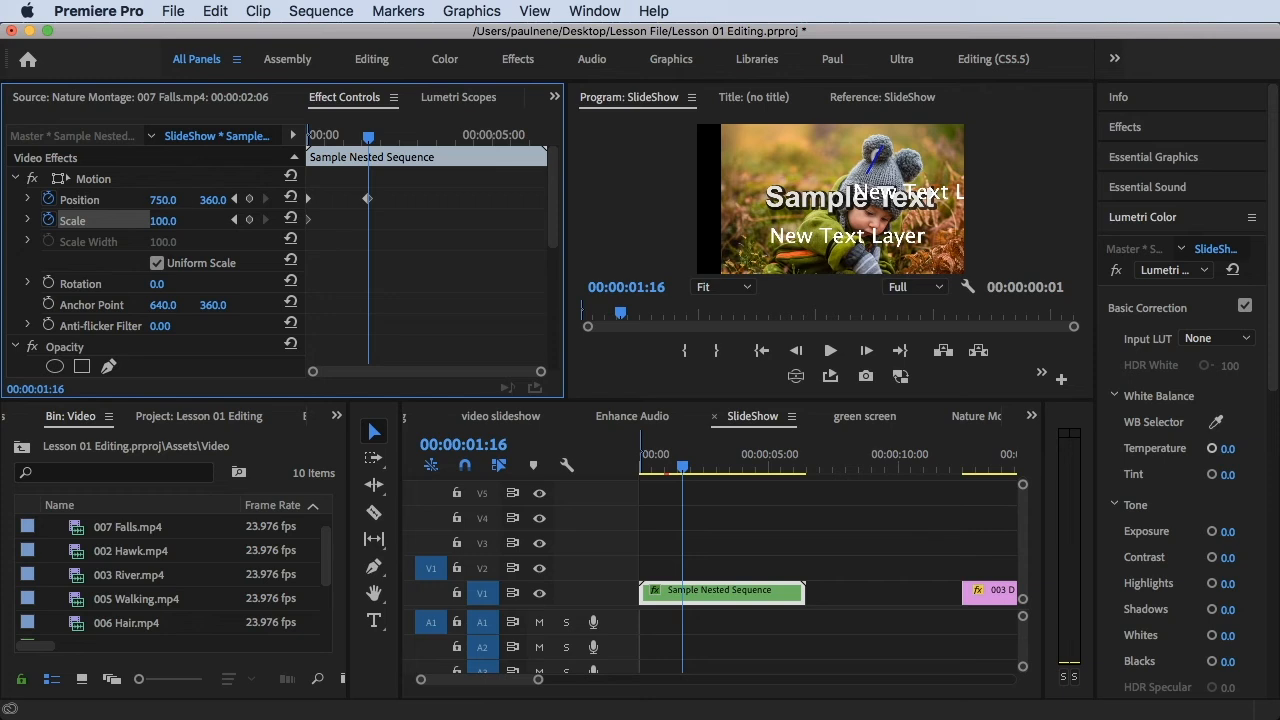
left_click_drag(366, 143, 440, 143)
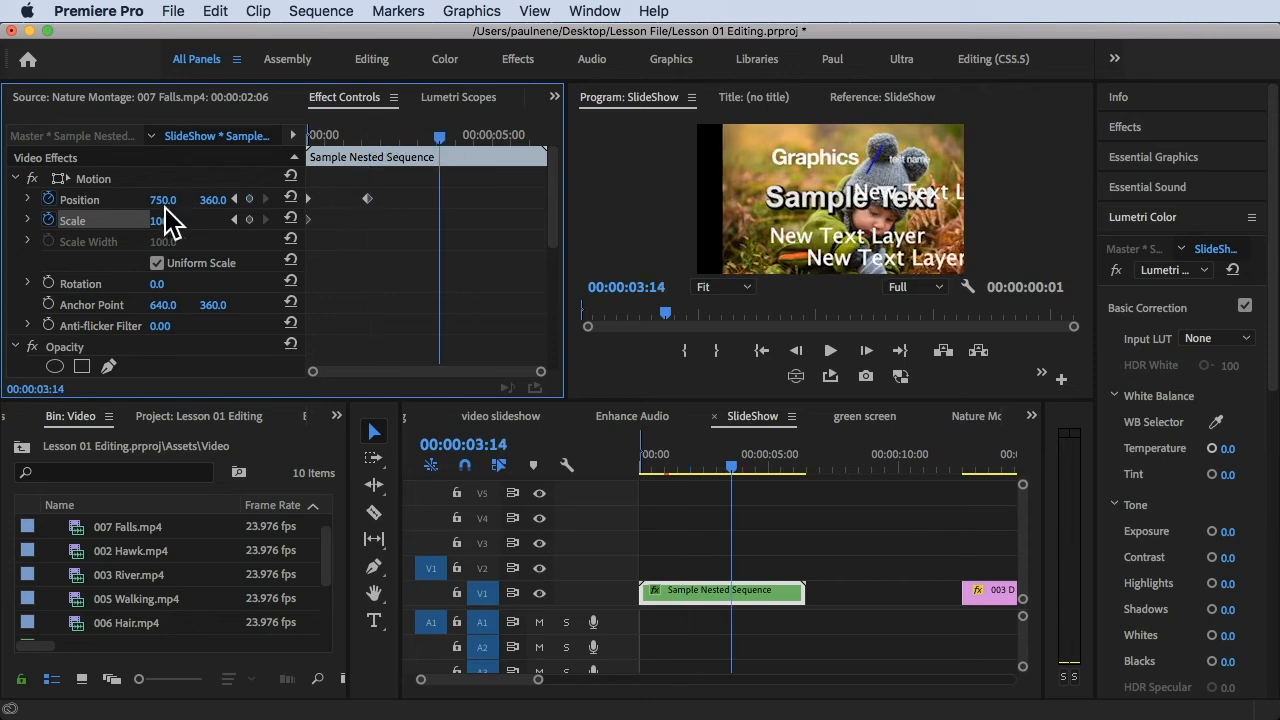
left_click_drag(188, 200, 174, 200)
Keyframe the nested clip at 00:00:04:13 with a scale of 120.0 and a vertical position of 1077.0
left_click_drag(465, 153, 477, 156)
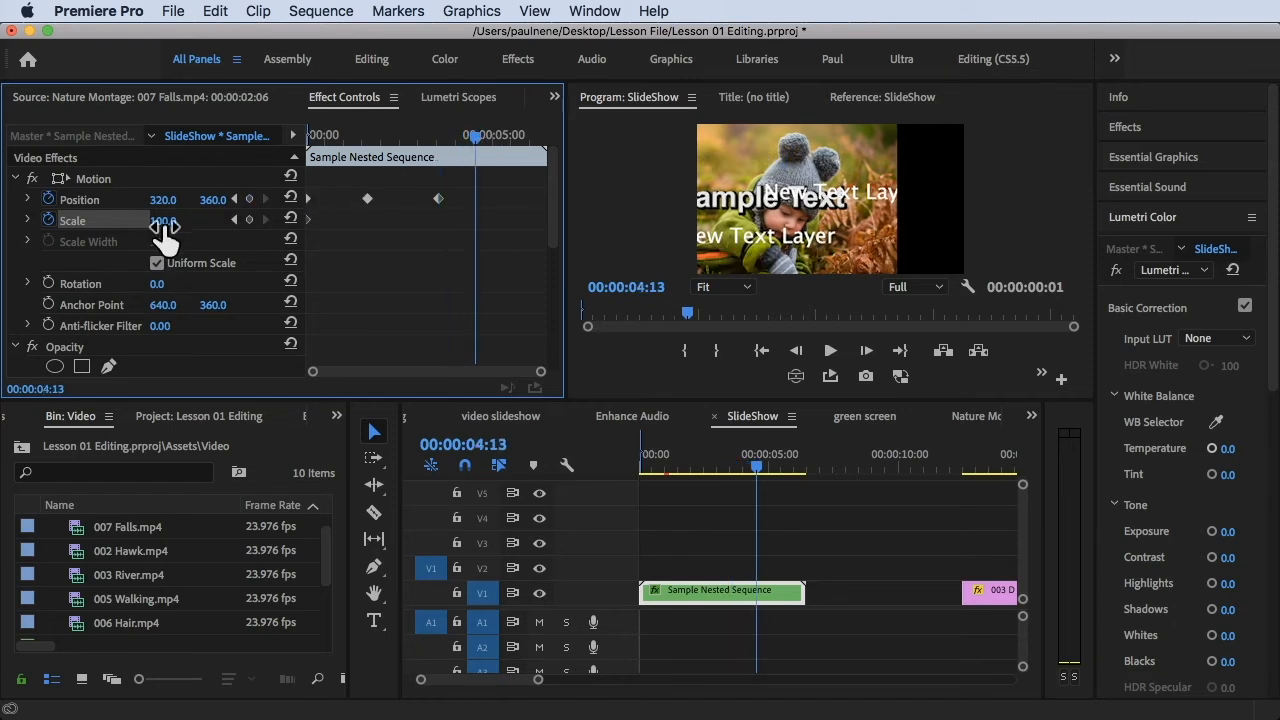
left_click_drag(163, 221, 350, 210)
left_click_drag(232, 199, 643, 234)
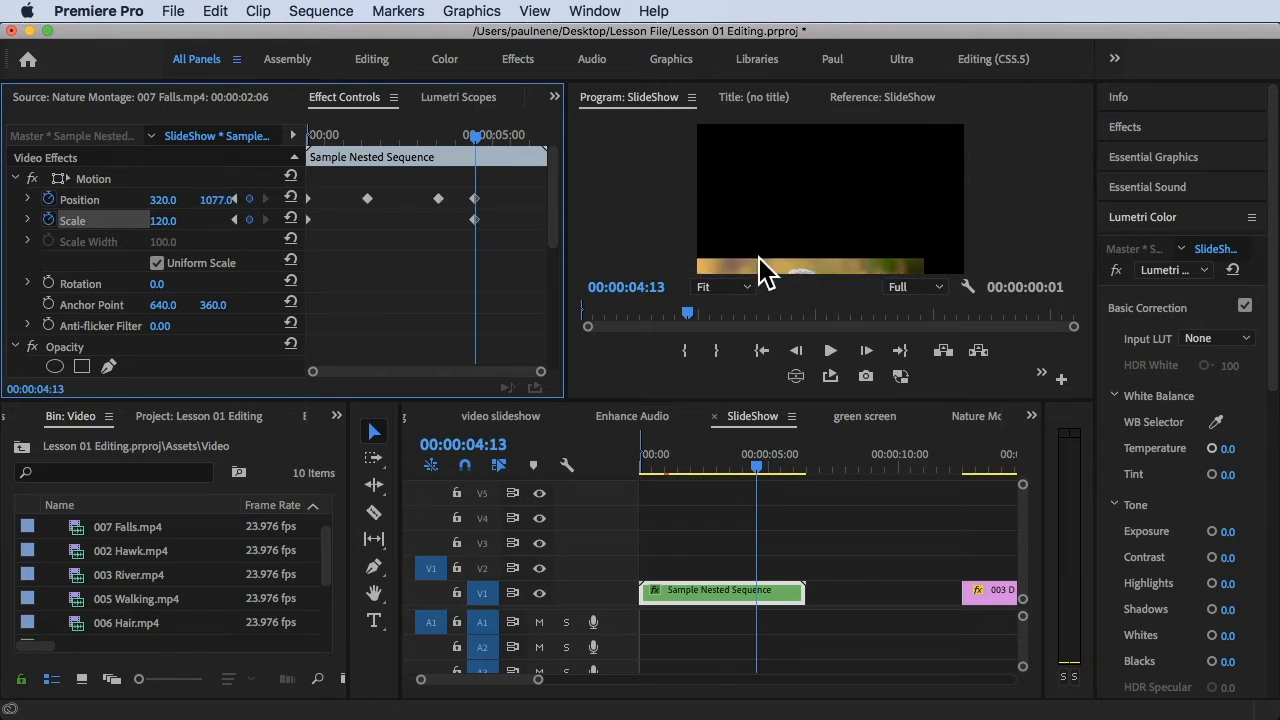
Play the animated nested clip from its start, then park the playhead at 00:00:02:05
left_click_drag(771, 465, 640, 452)
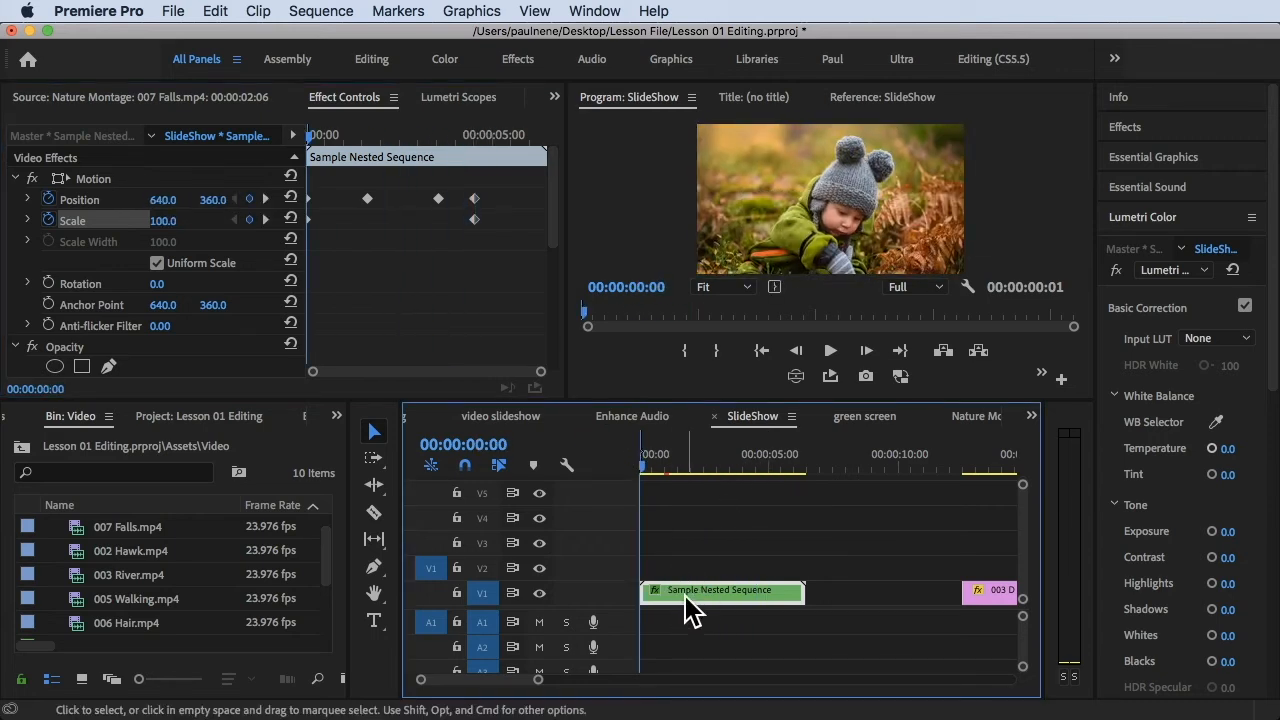
key("space")
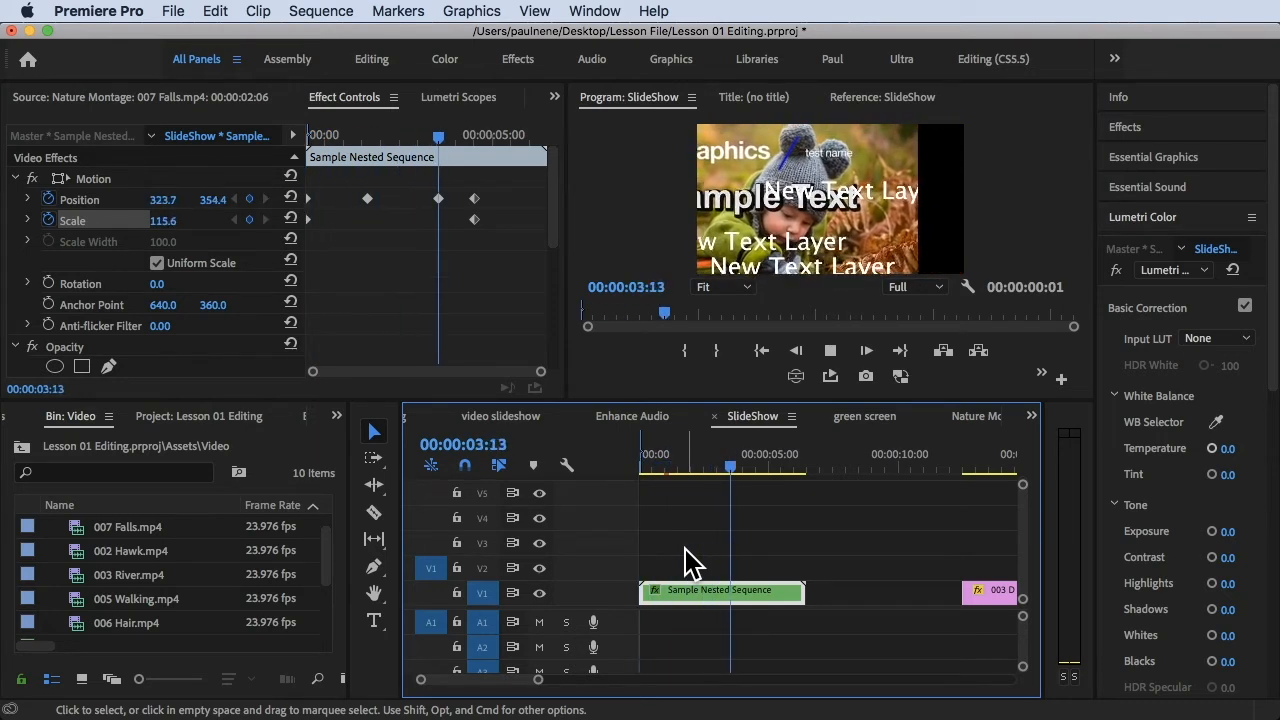
key("space")
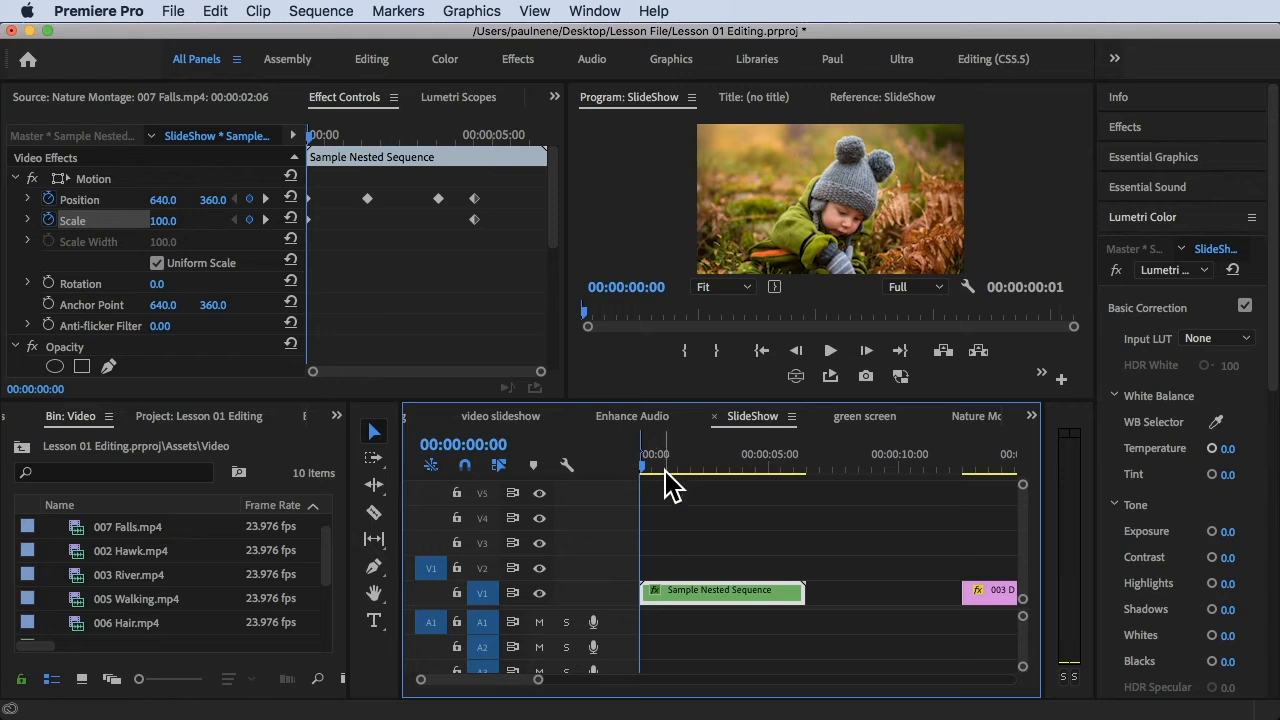
mouse_move(690, 462)
left_mouse_down()
mouse_move(664, 465)
mouse_move(697, 465)
left_mouse_up()
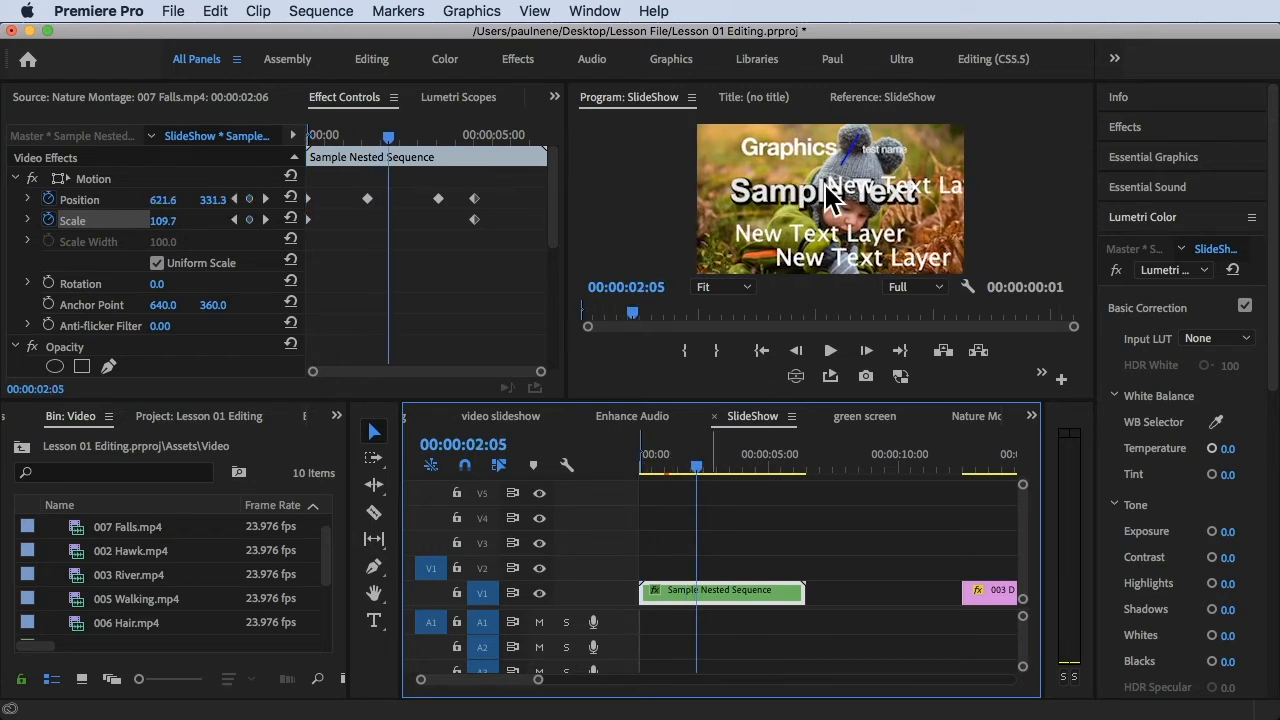
Open the nested clip's own sequence, enlarge the timeline to show all five video tracks, and select the V5 graphic
double_click(721, 591)
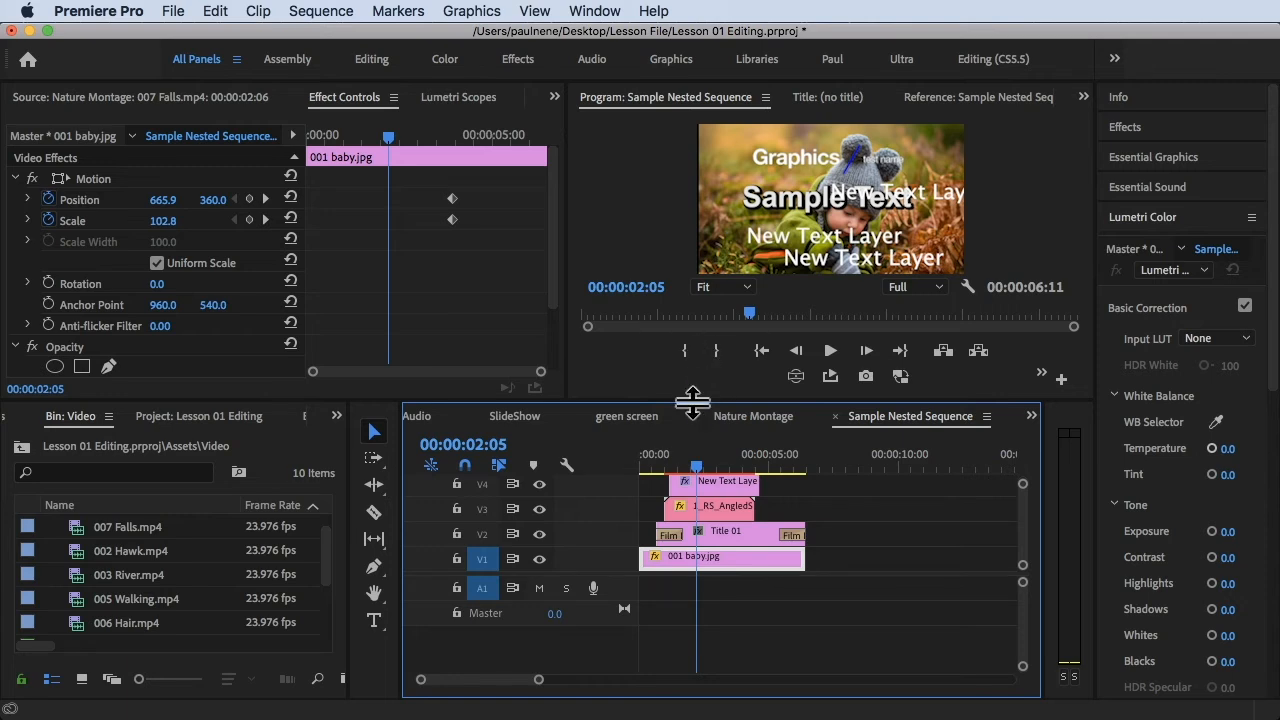
left_click_drag(692, 402, 690, 332)
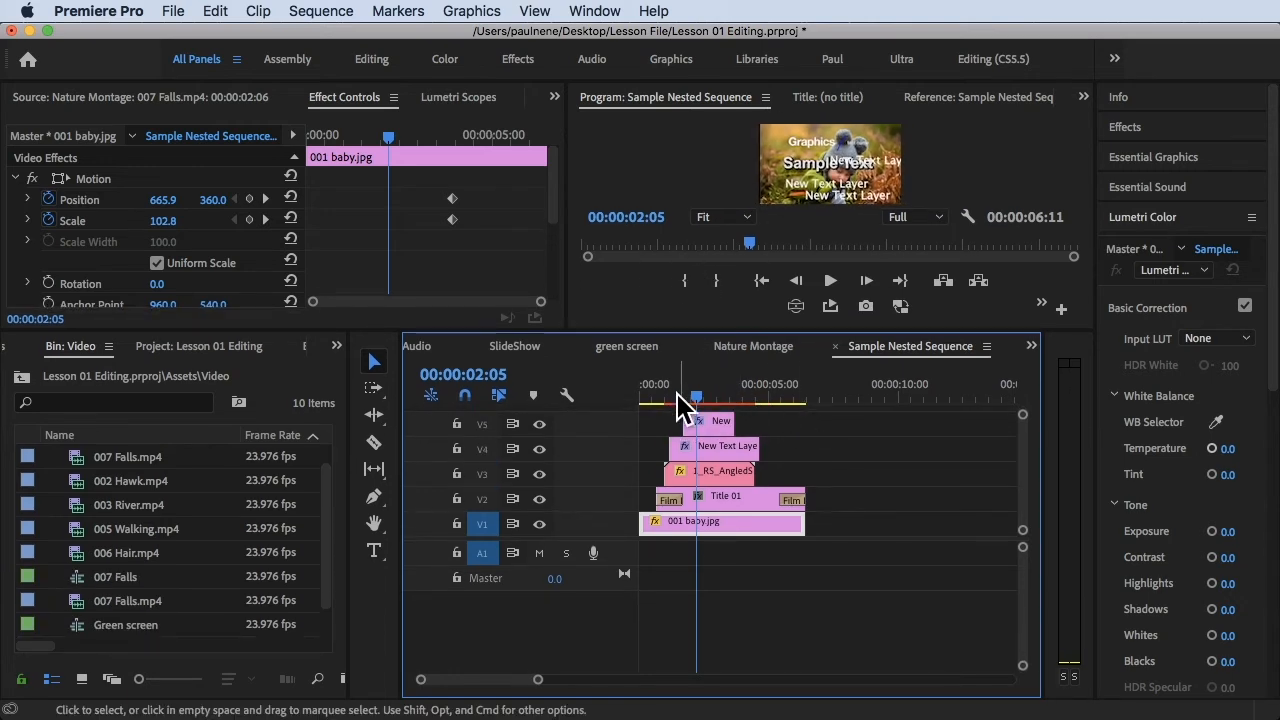
mouse_move(711, 425)
left_mouse_down()
mouse_move(754, 426)
mouse_move(711, 425)
left_mouse_up()
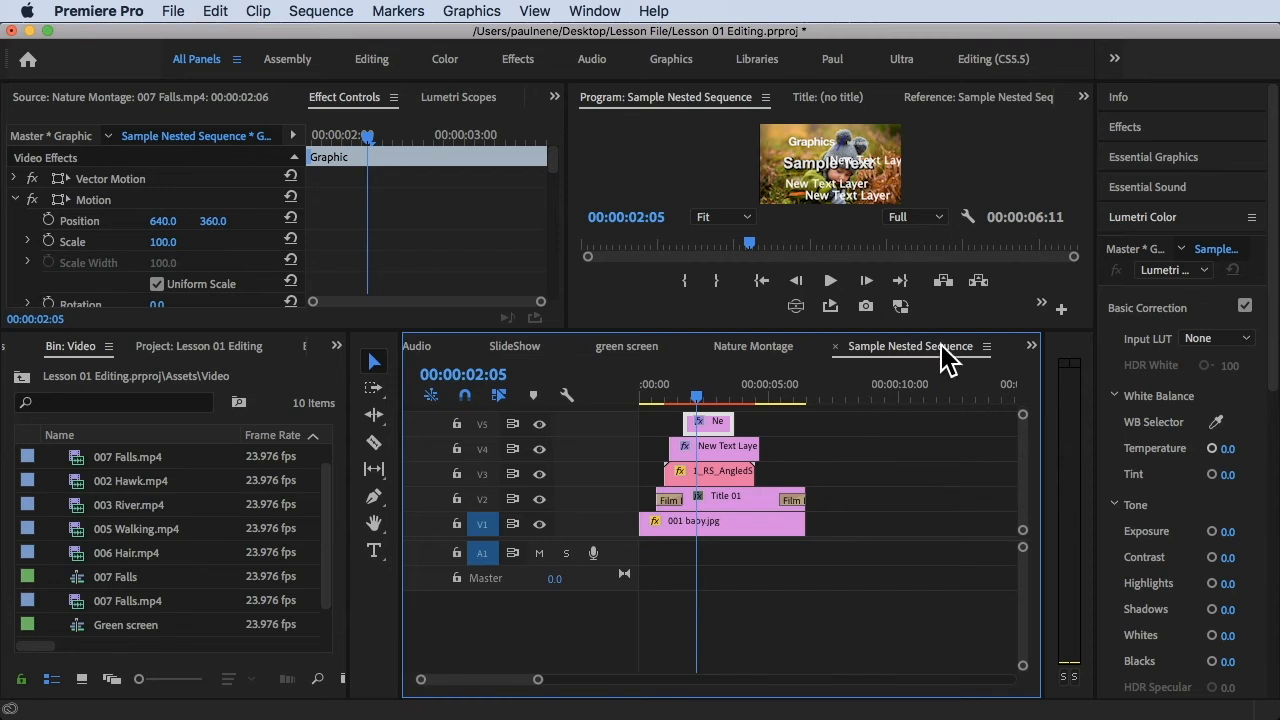
Reveal the Sample Nested Sequence in the Lesson 01 Editing project and select its entry
scroll(200, 575, "down", 1)
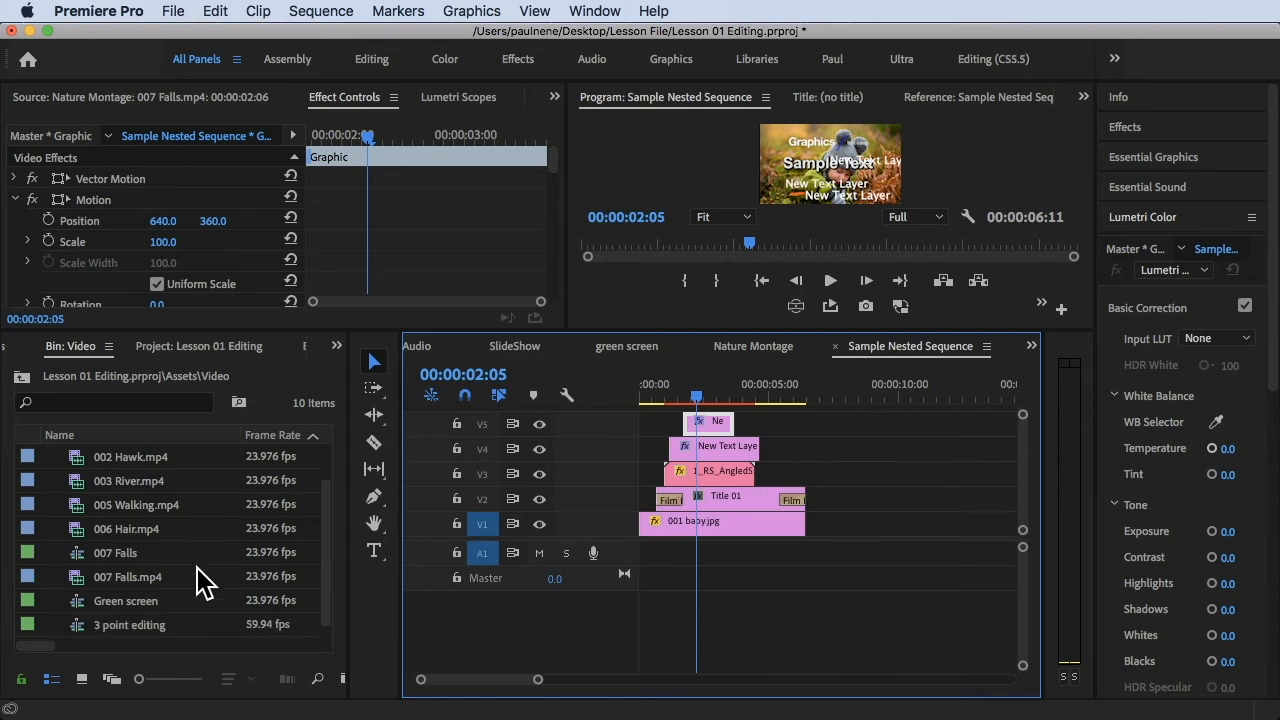
scroll(200, 580, "up", 2)
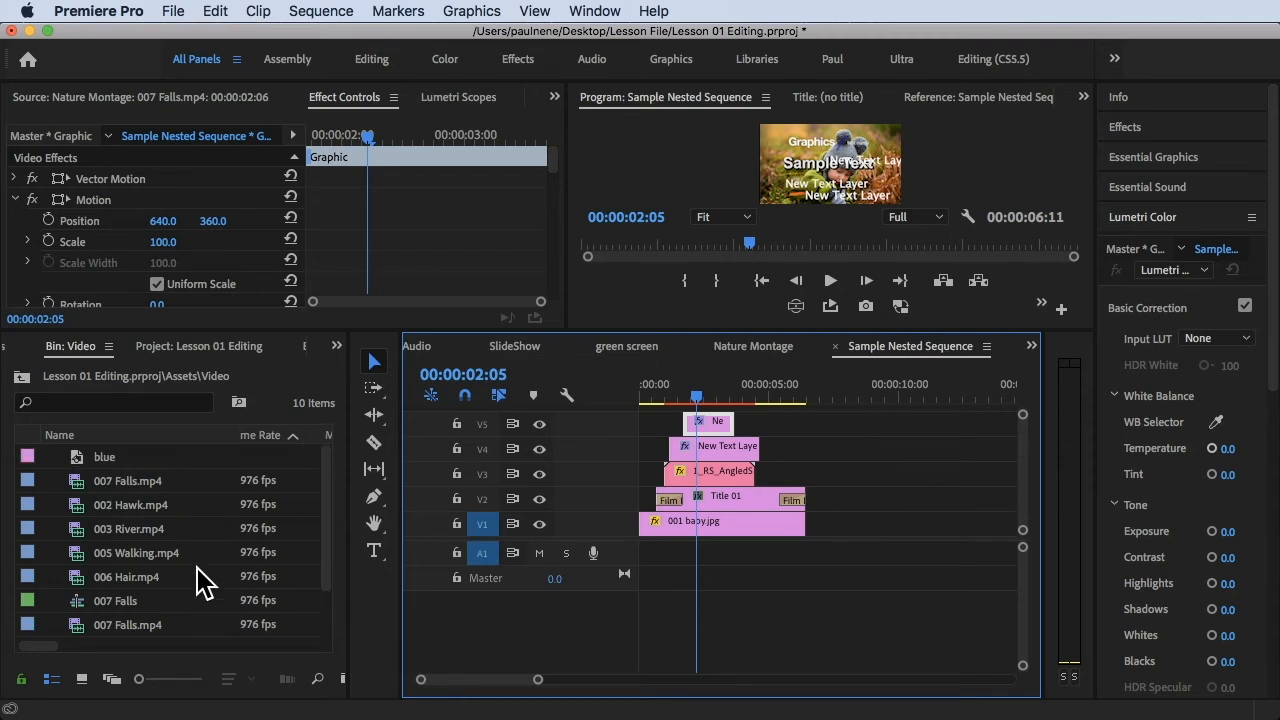
right_click(928, 348)
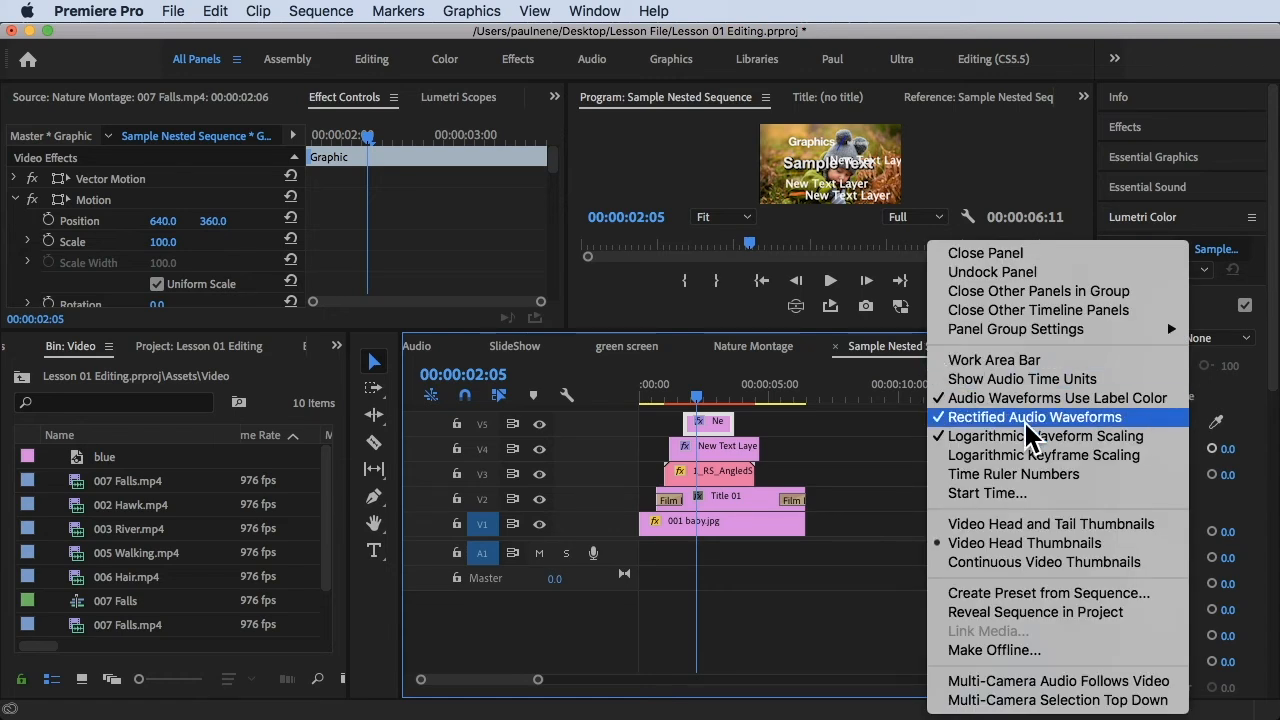
left_click(1027, 613)
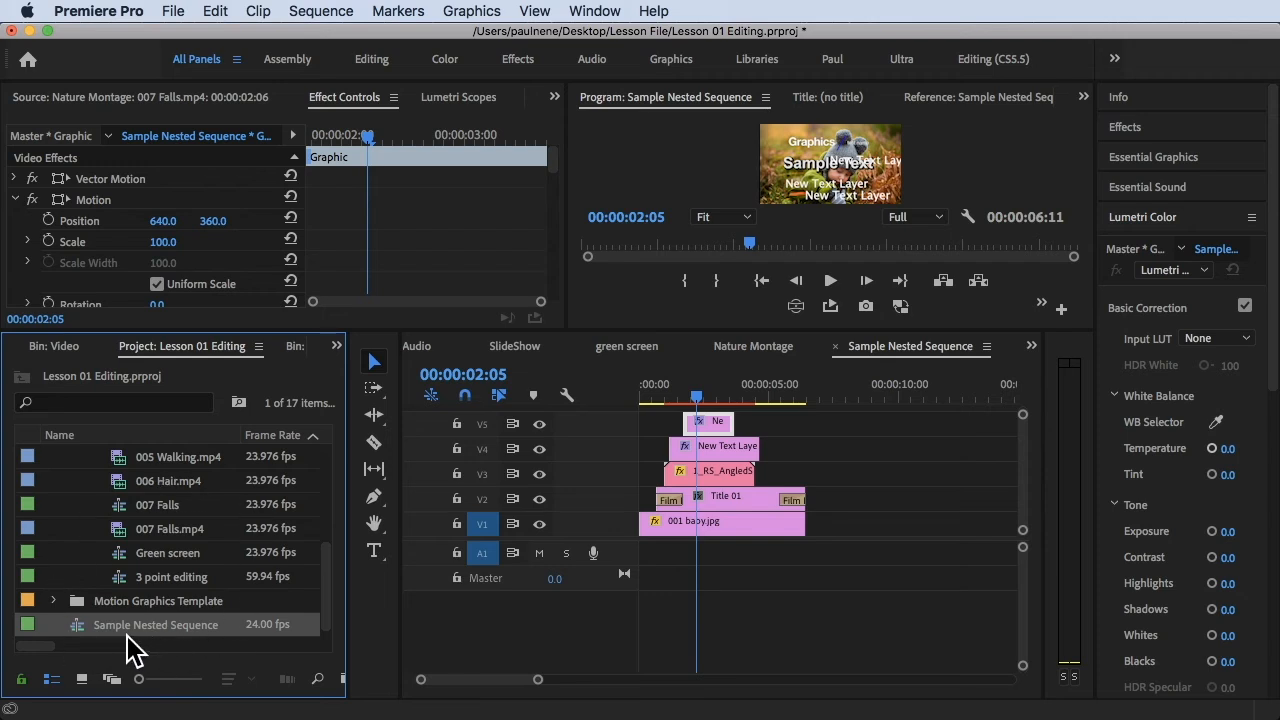
left_click(765, 352)
left_click(907, 352)
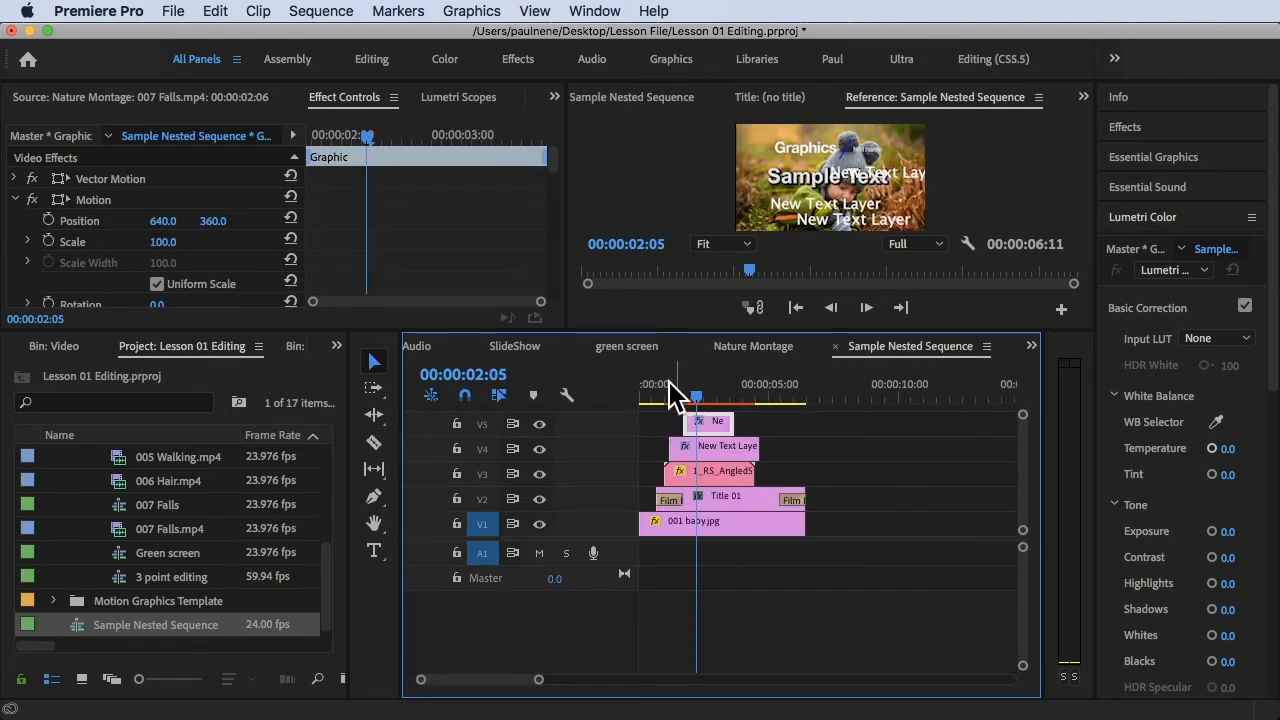
left_click(184, 626)
left_click(184, 624)
Move the SlideShow timeline directly before Sample Nested Sequence in the open sequence order and switch back to SlideShow
left_click(764, 353)
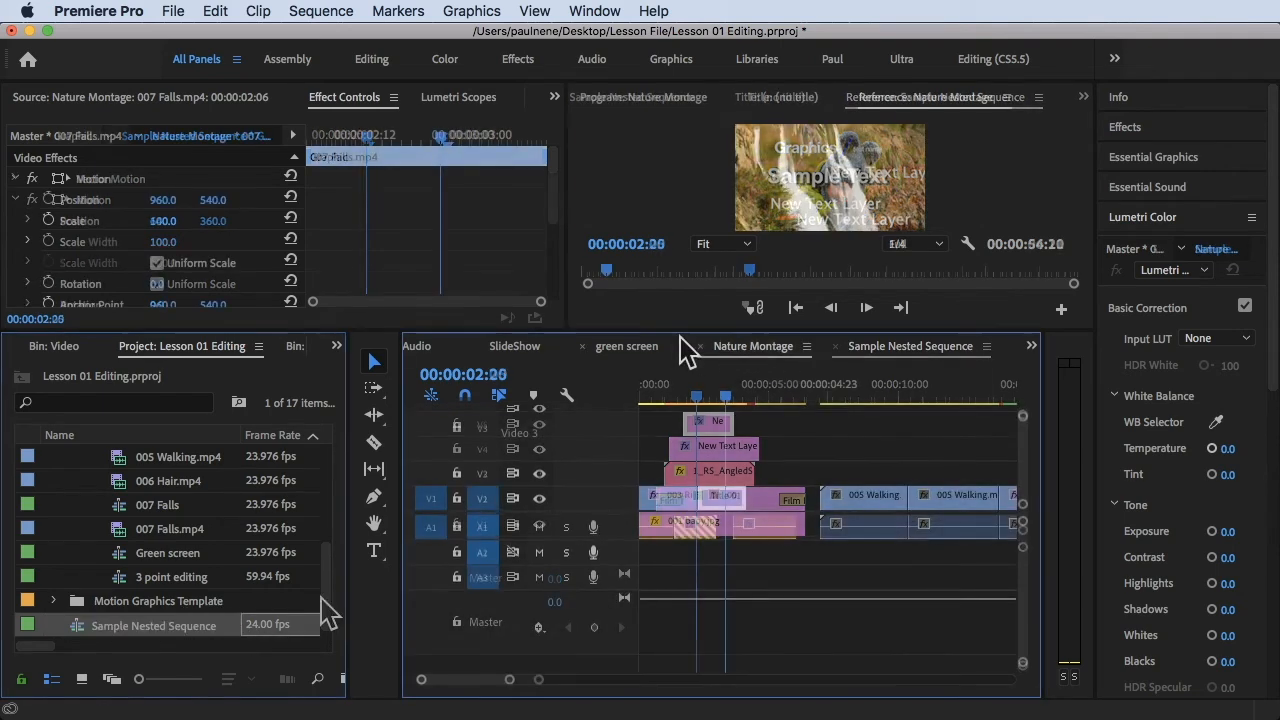
left_click(637, 349)
left_click(514, 347)
left_click_drag(512, 350, 767, 350)
left_click(906, 350)
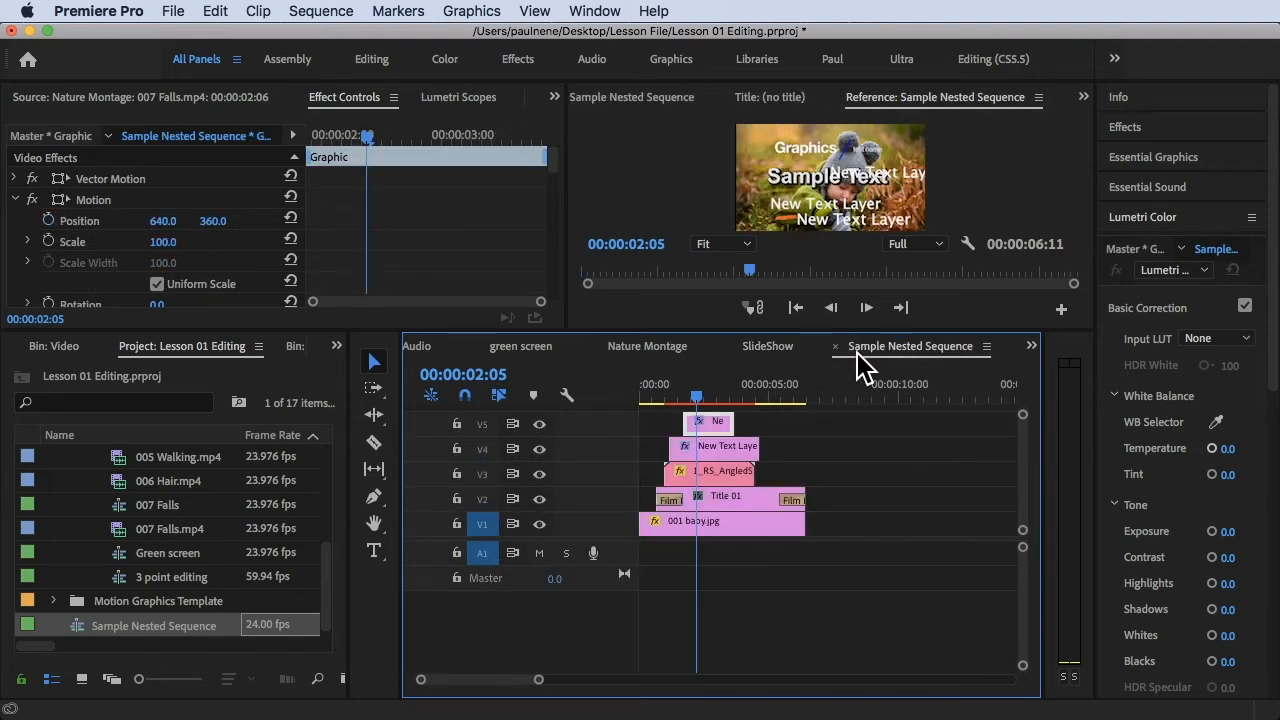
left_click(767, 347)
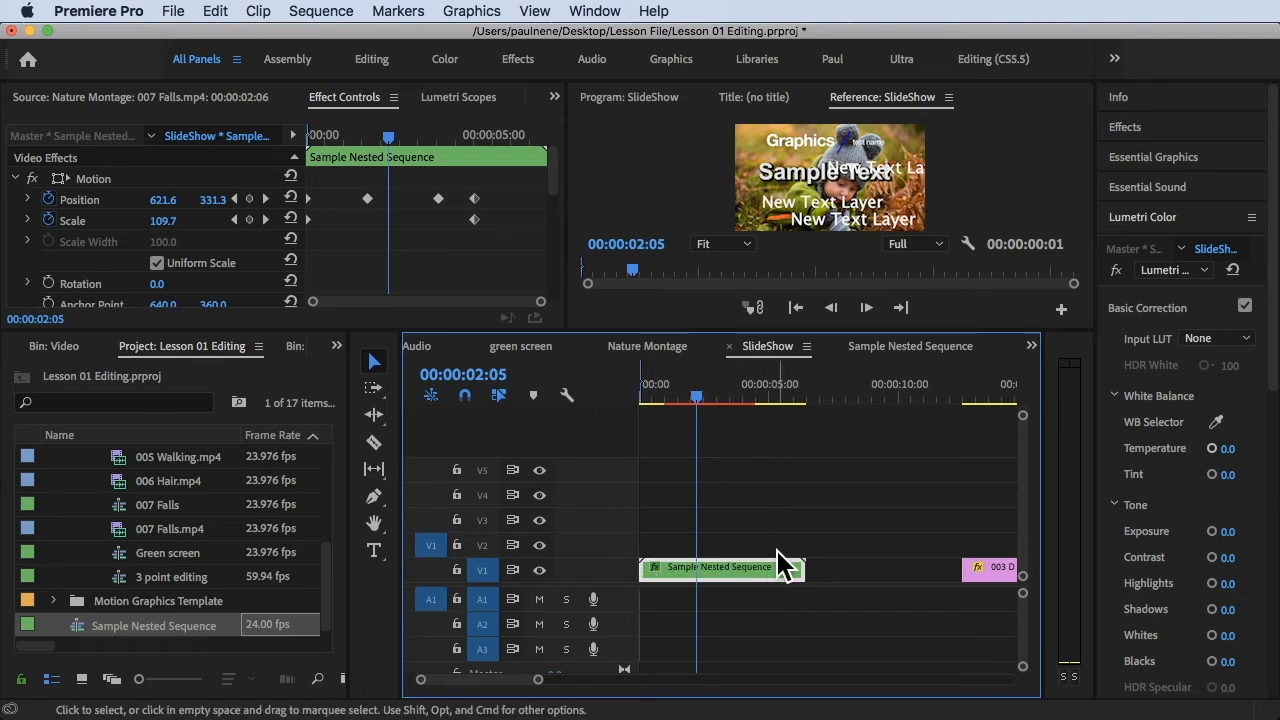
Return the SlideShow sequence to its start, enlarge the preview area, and play the animated nested clip past five seconds
left_click_drag(705, 408, 678, 410)
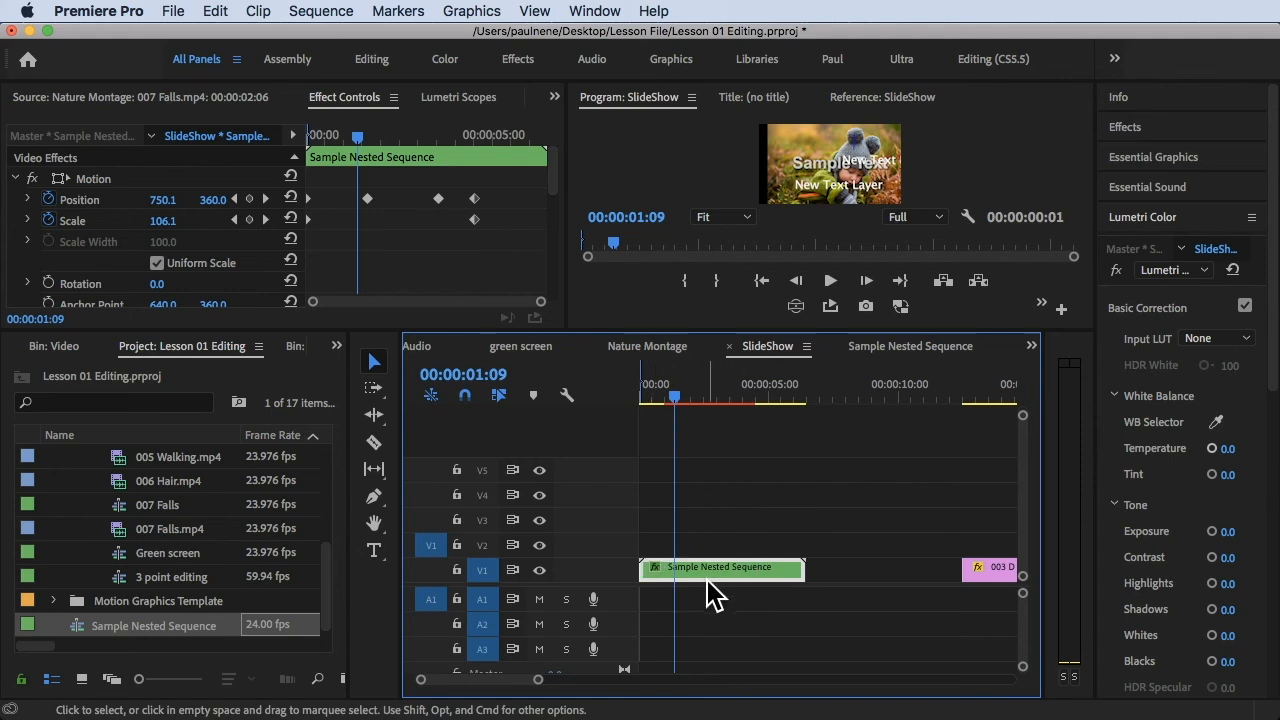
scroll(155, 253, "down", 3)
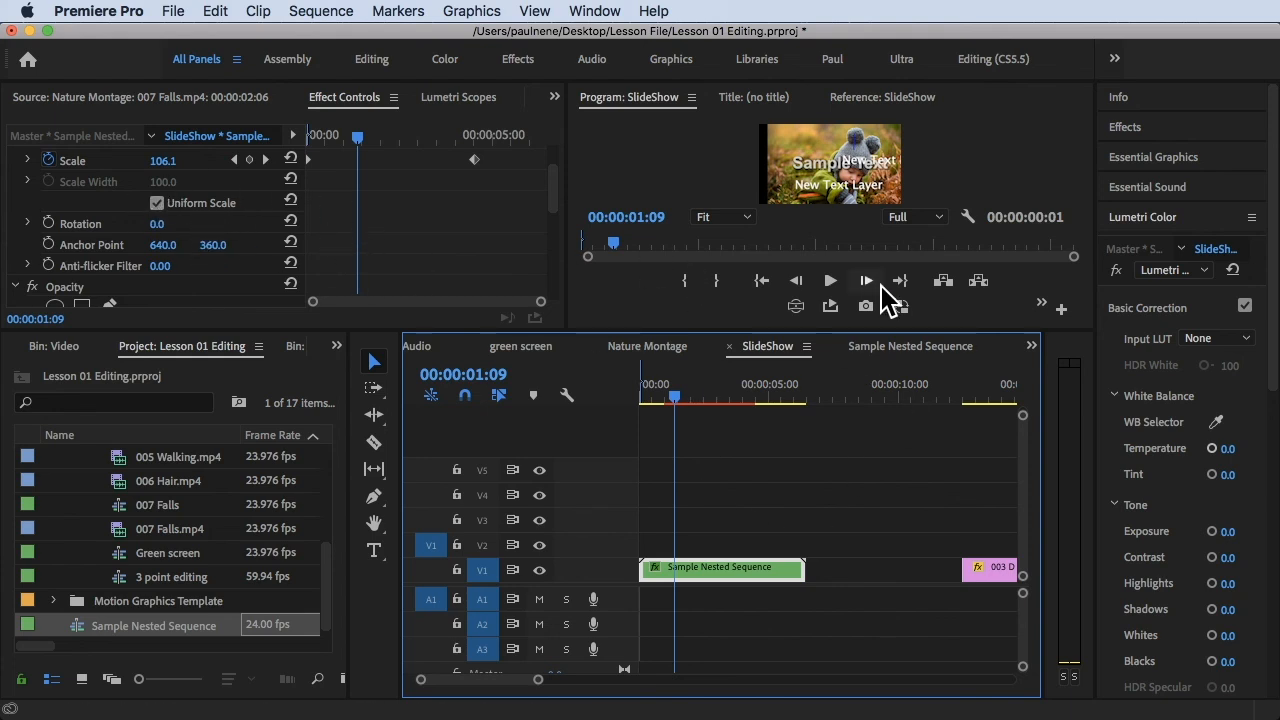
left_click_drag(680, 404, 602, 412)
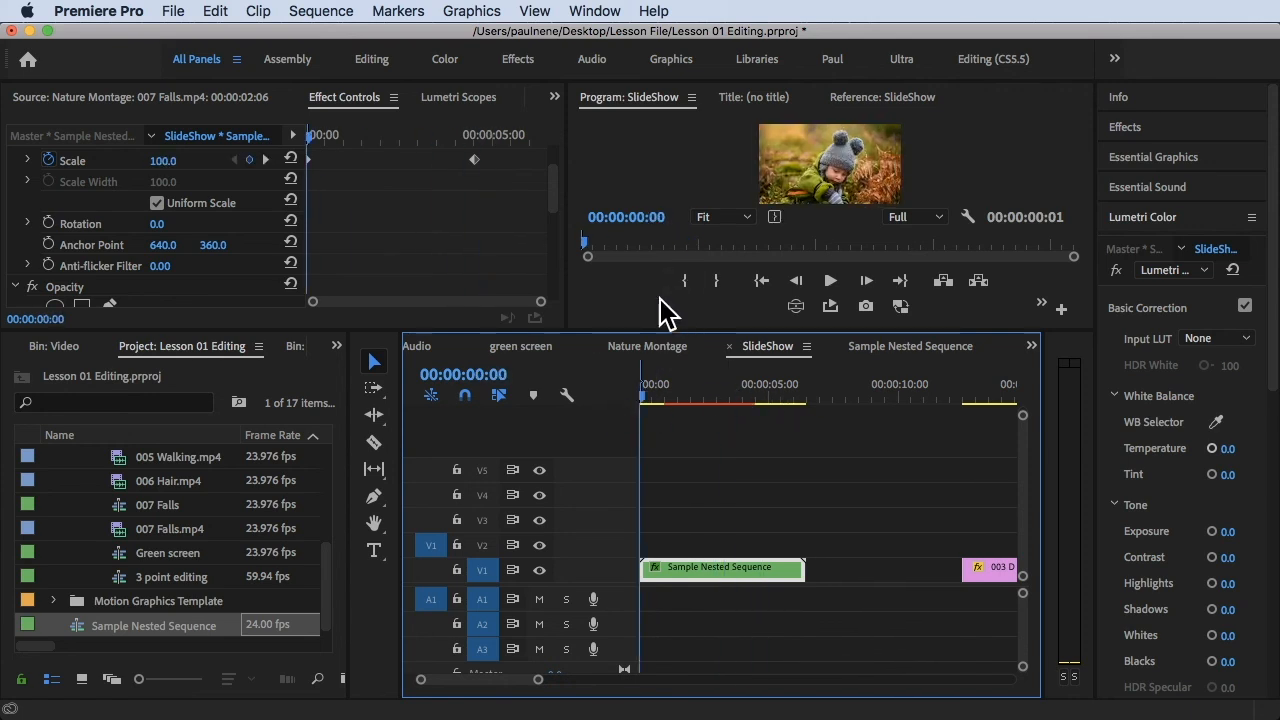
left_click(636, 336)
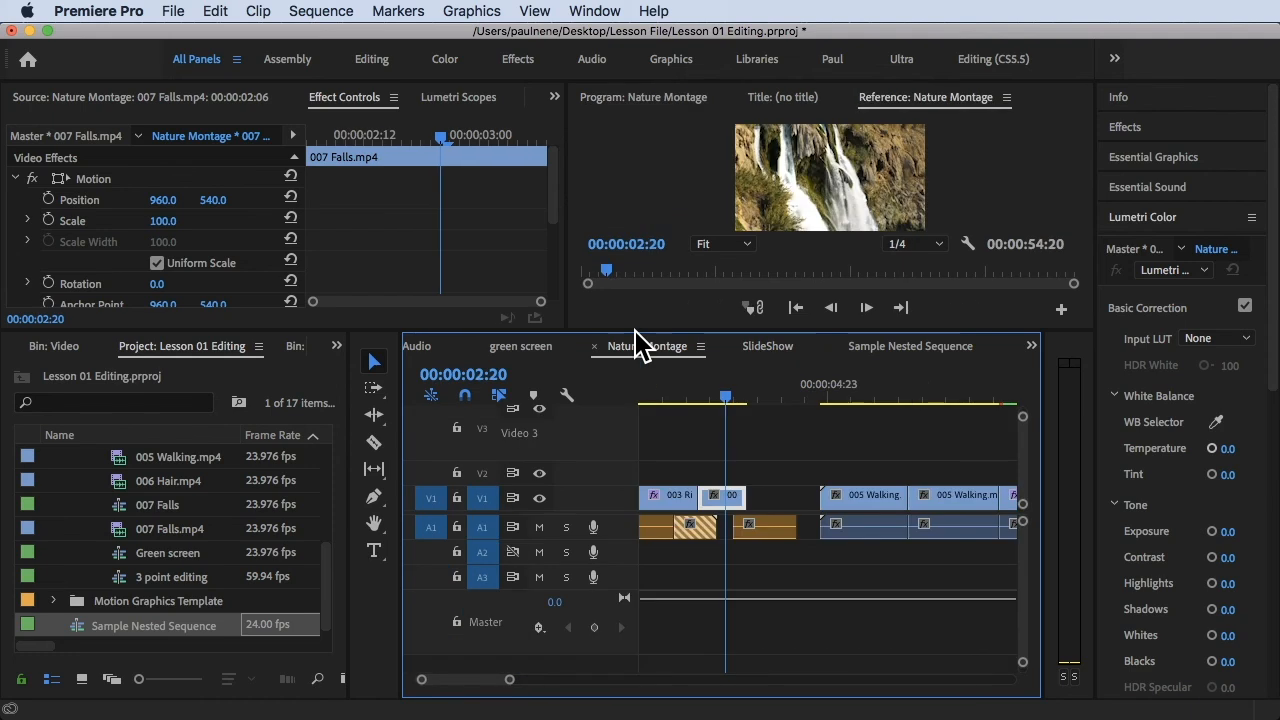
left_click(765, 349)
left_click_drag(590, 336, 588, 437)
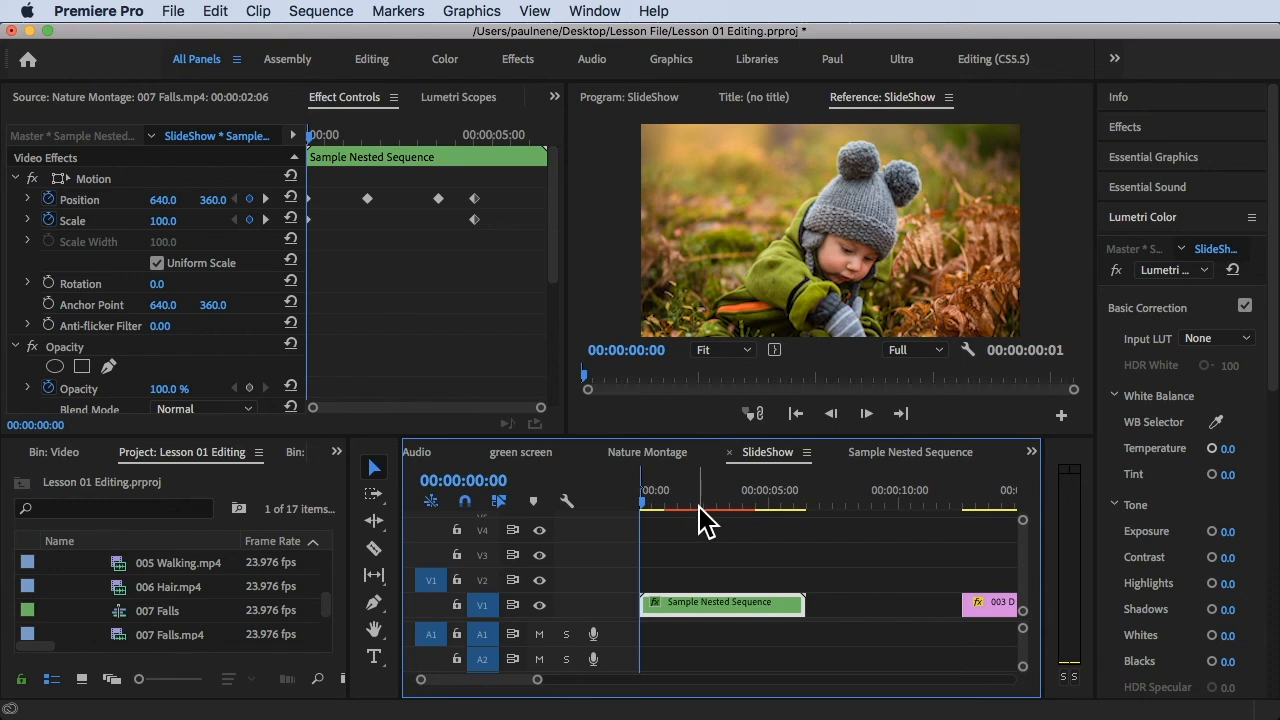
key("space")
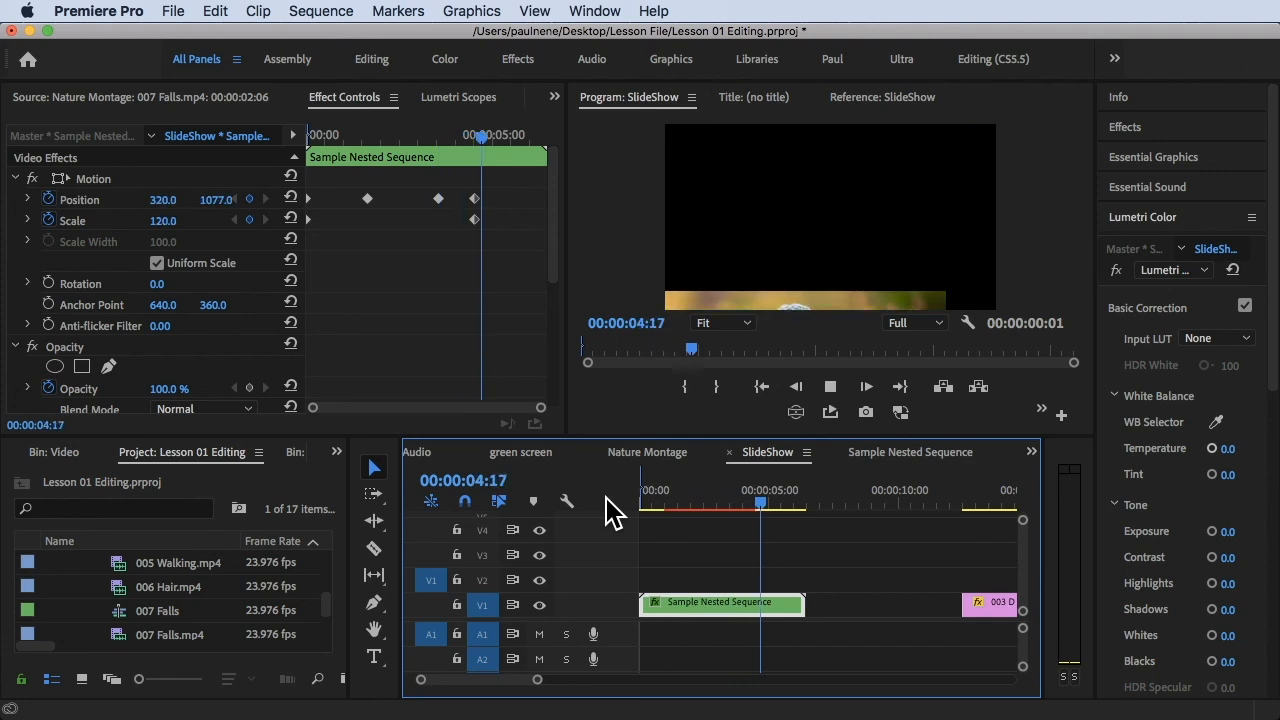
key("space")
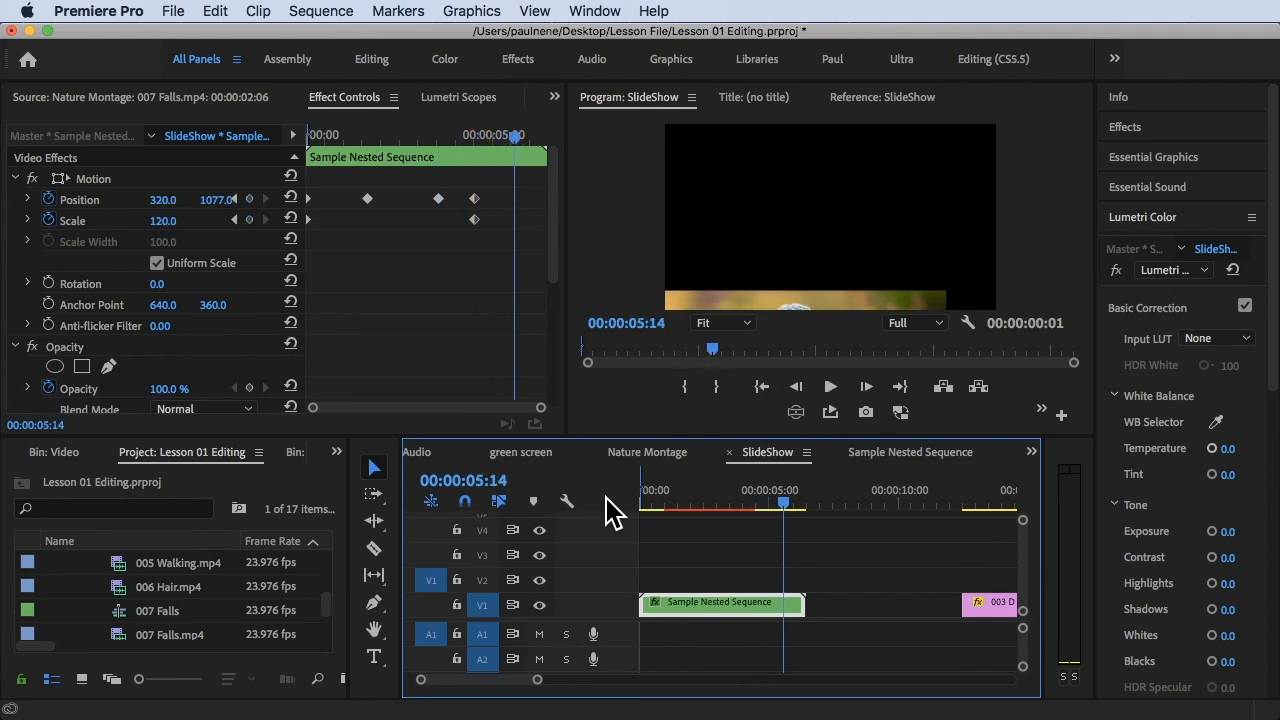